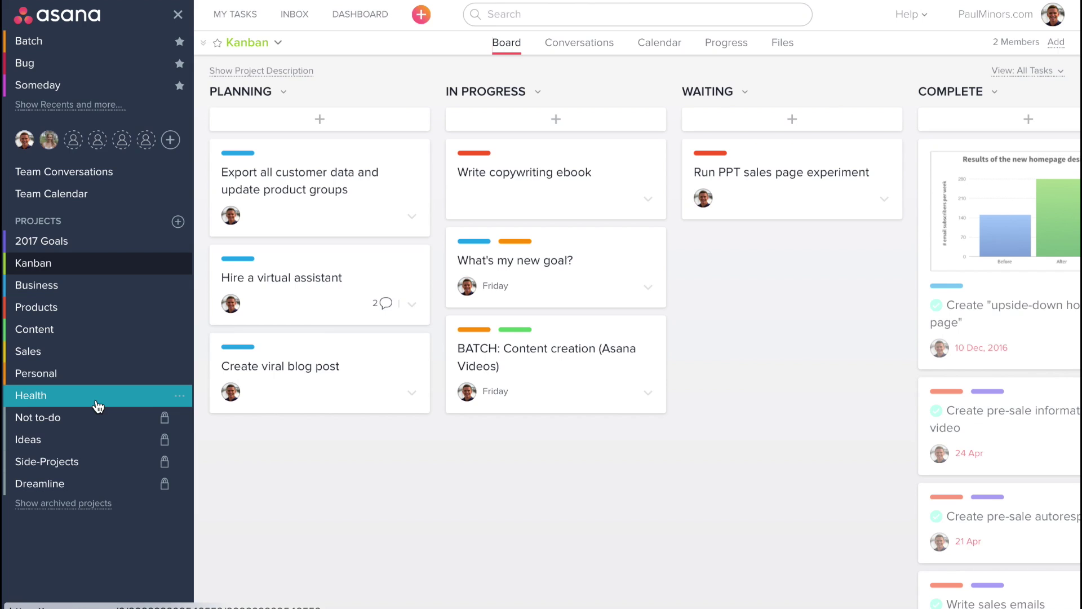
Step: Browse the Business, Products, Content and Sales projects, then return to the Kanban board
left_click(82, 293)
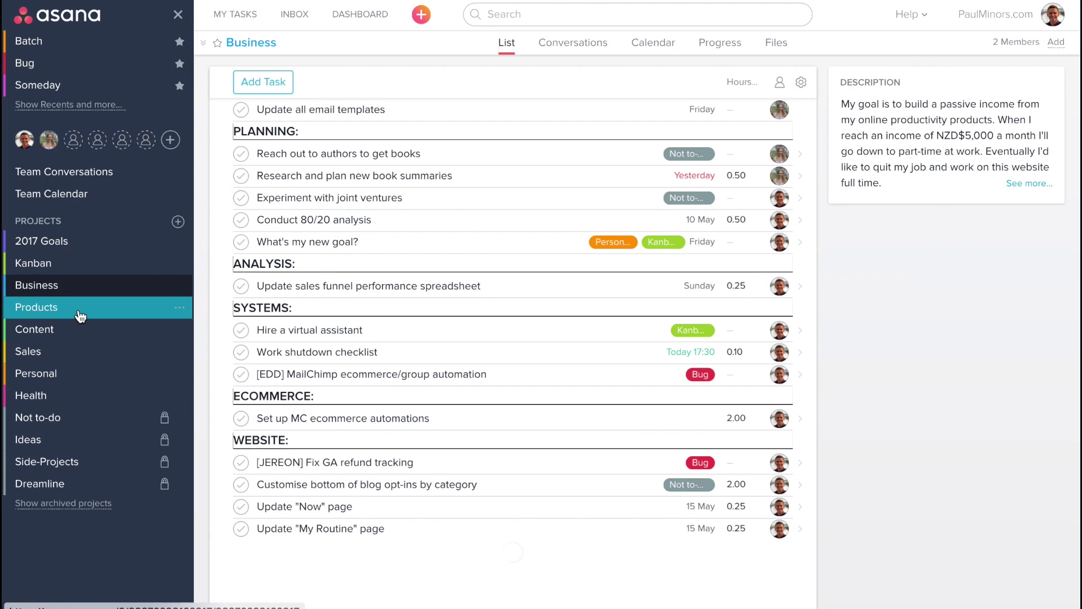
left_click(56, 329)
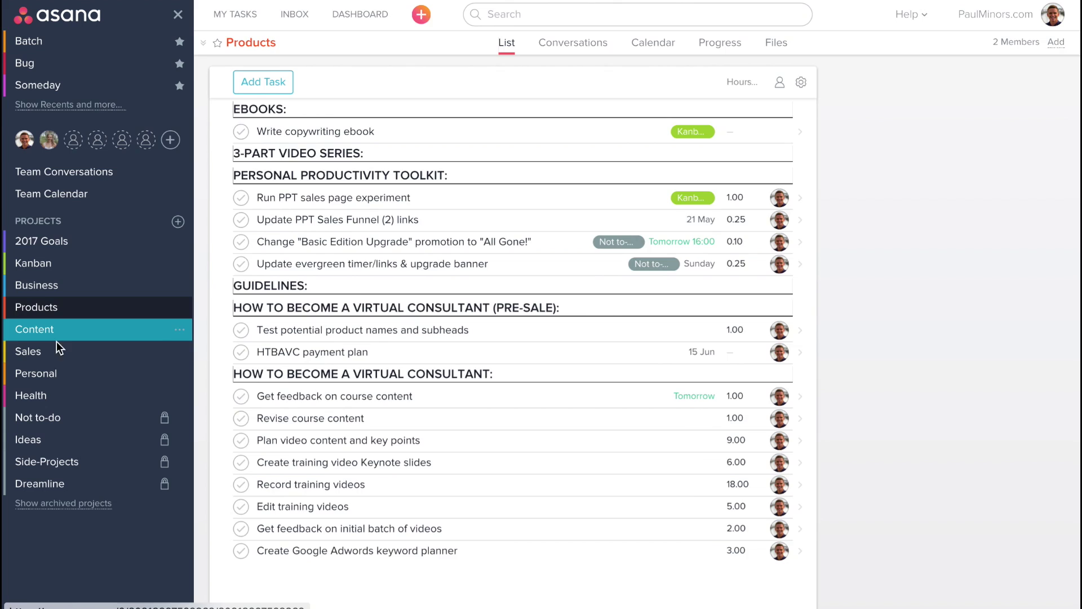
left_click(57, 341)
left_click(62, 354)
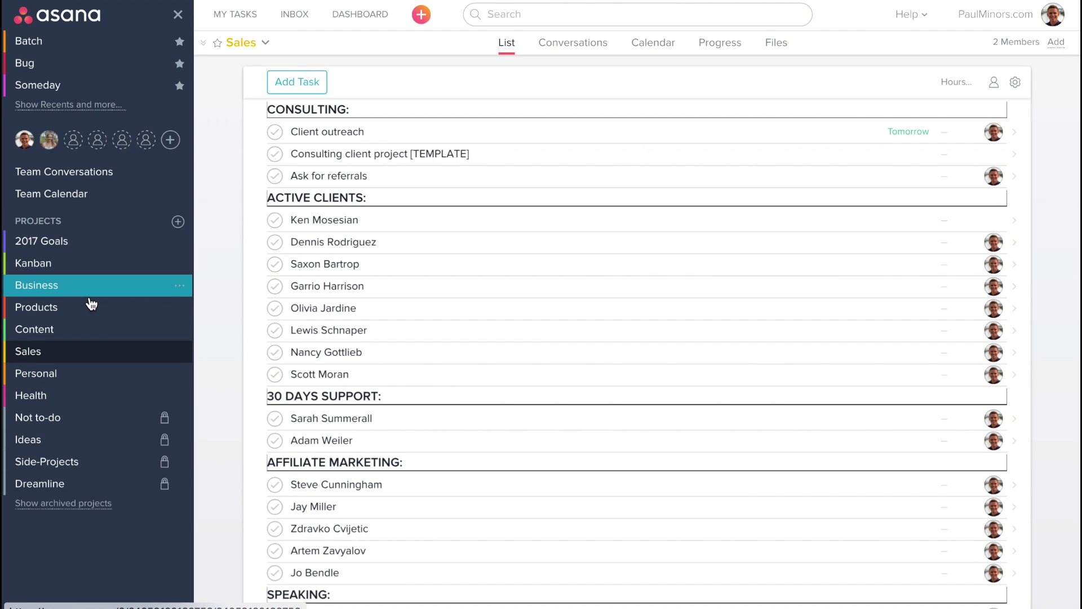
left_click(56, 263)
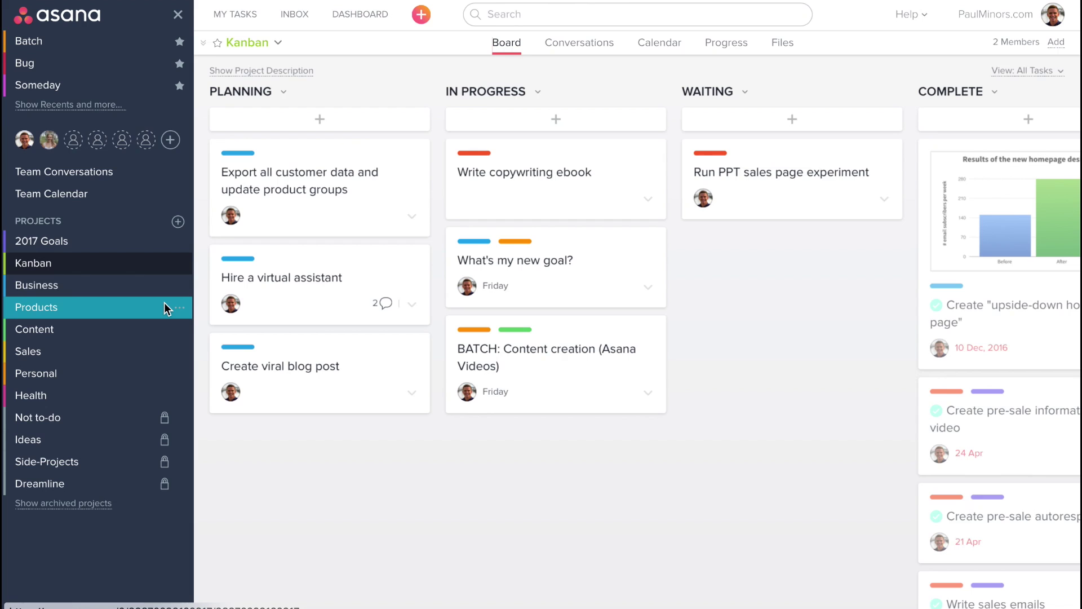
Step: Scroll through the Business project's sectioned task list, then switch to the Products project
left_click(141, 288)
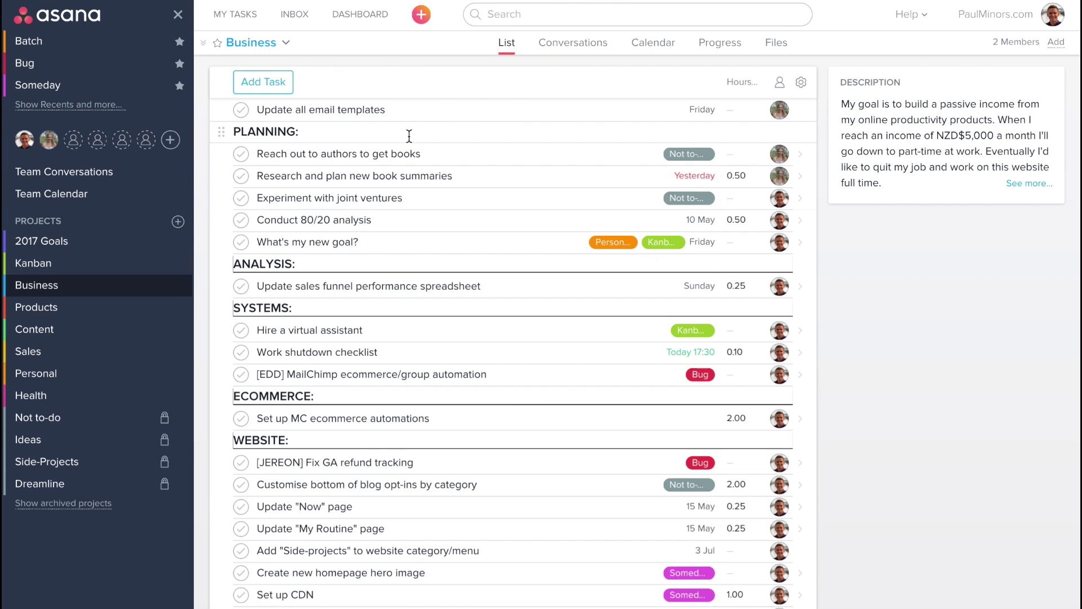
scroll(406, 207, "down", 2)
scroll(407, 207, "down", 2)
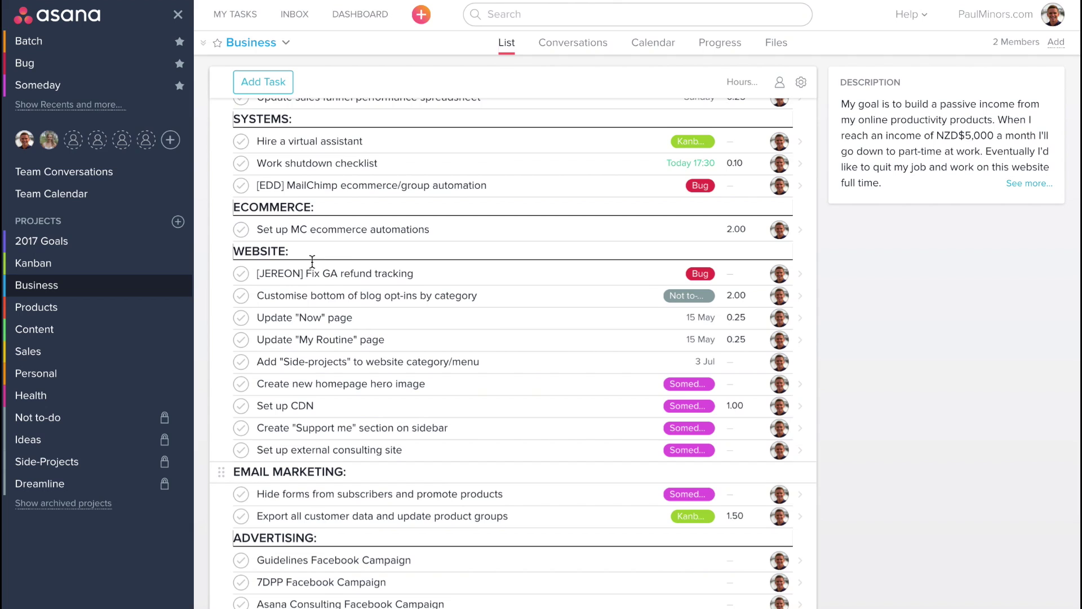
scroll(343, 230, "down", 1)
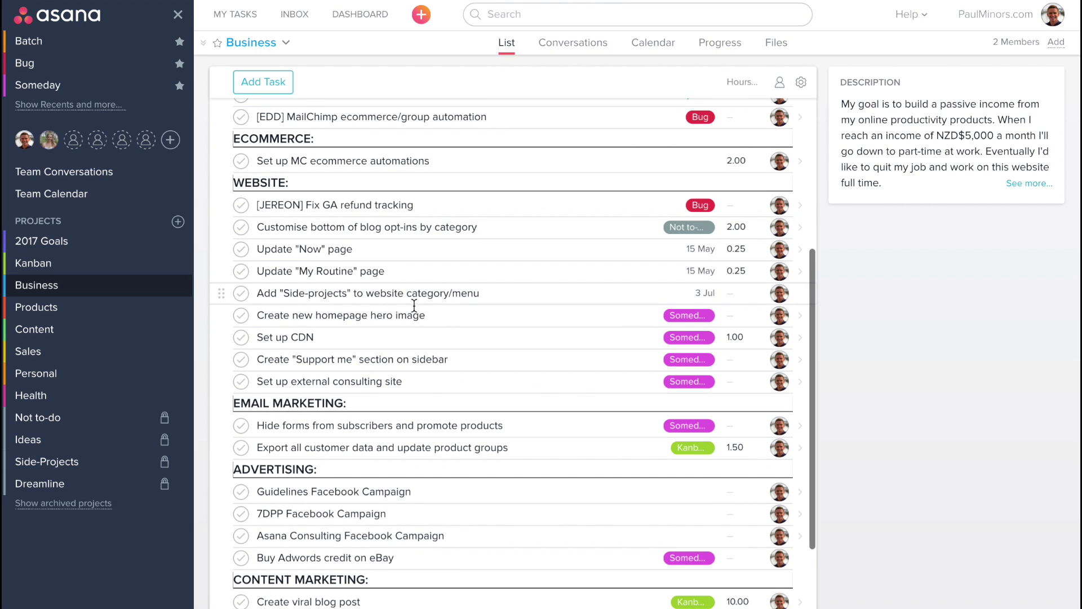
scroll(415, 305, "down", 3)
scroll(339, 386, "down", 3)
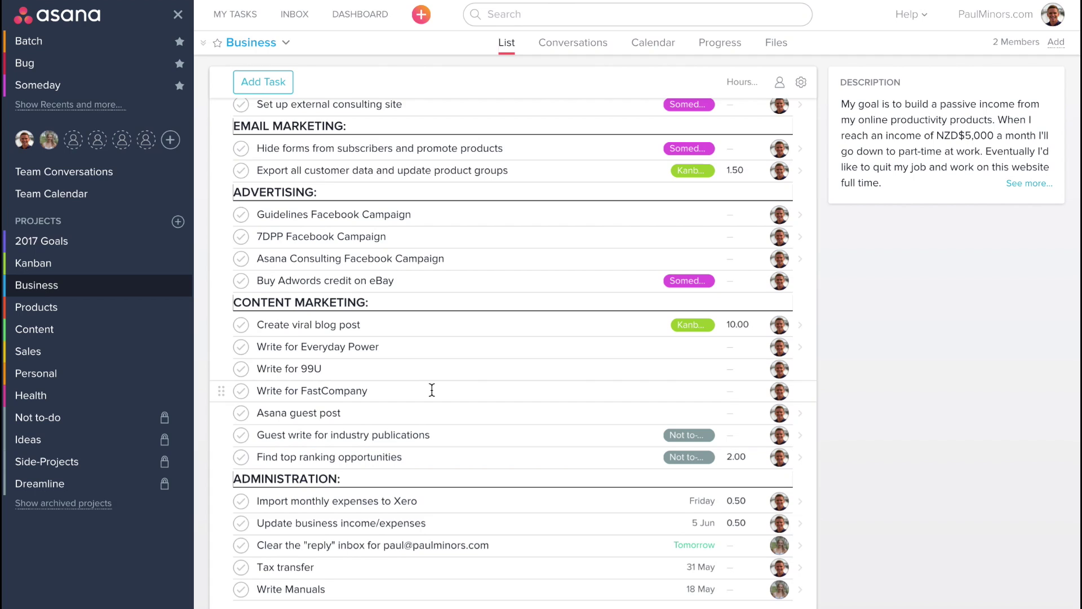
scroll(430, 372, "up", 1)
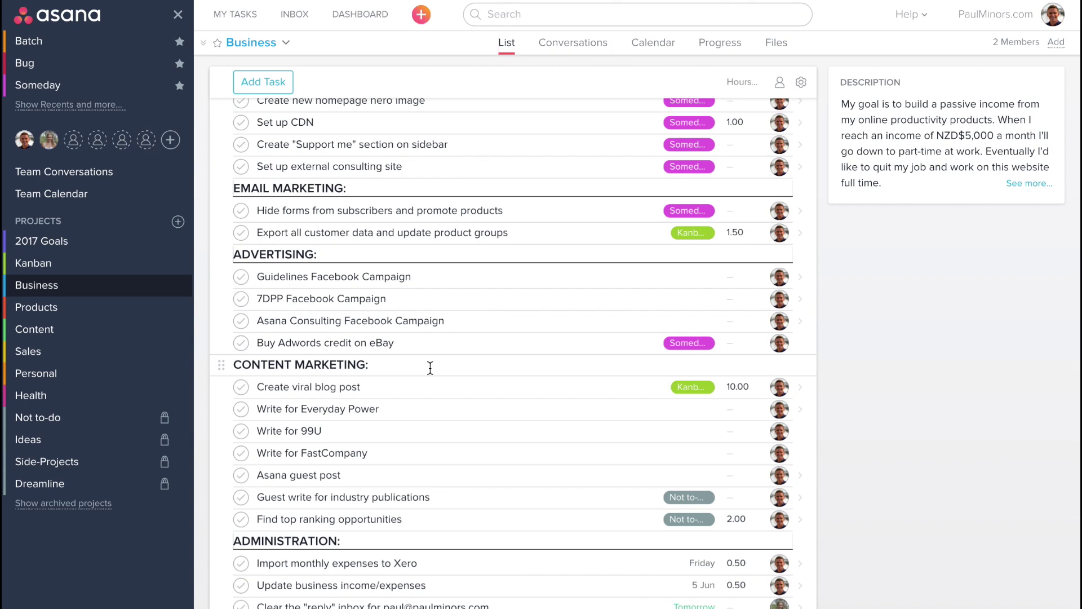
left_click(155, 307)
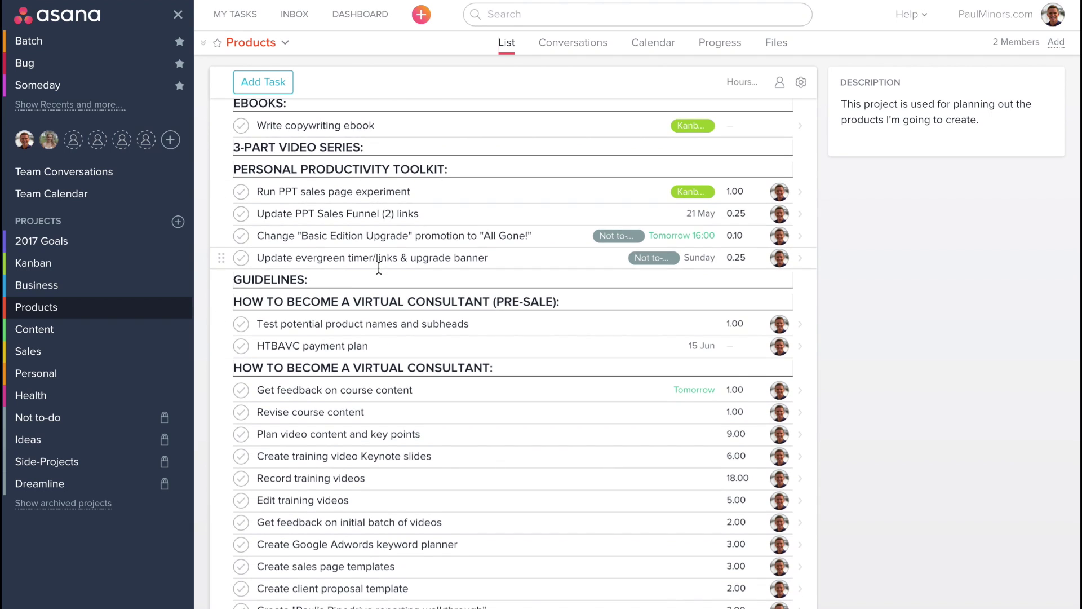
Step: Scroll the Products list, then view the Content project's January-to-May monthly sections
scroll(389, 395, "down", 3)
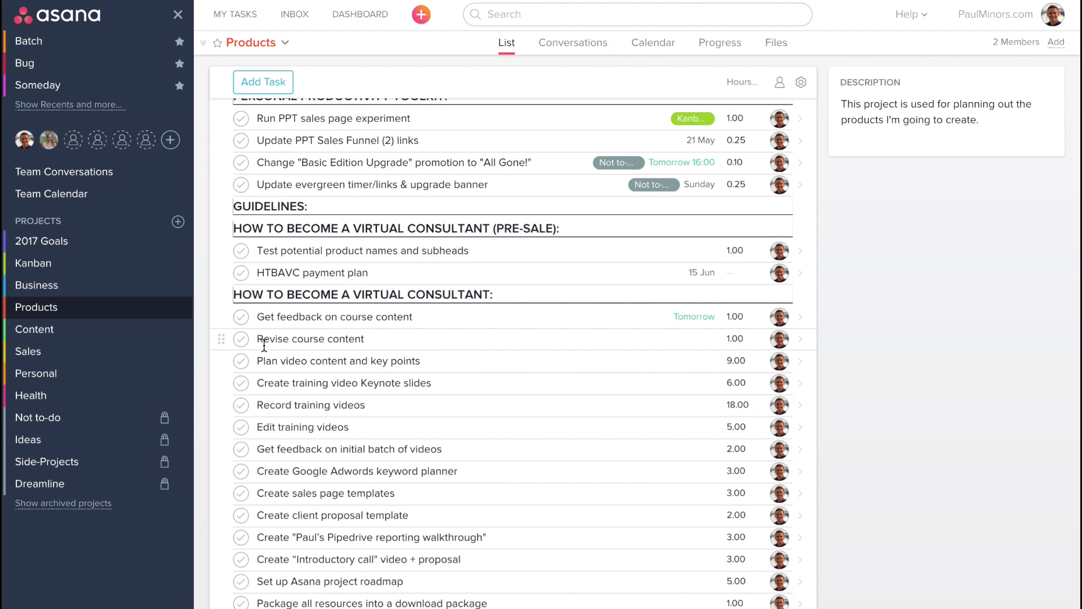
left_click(113, 329)
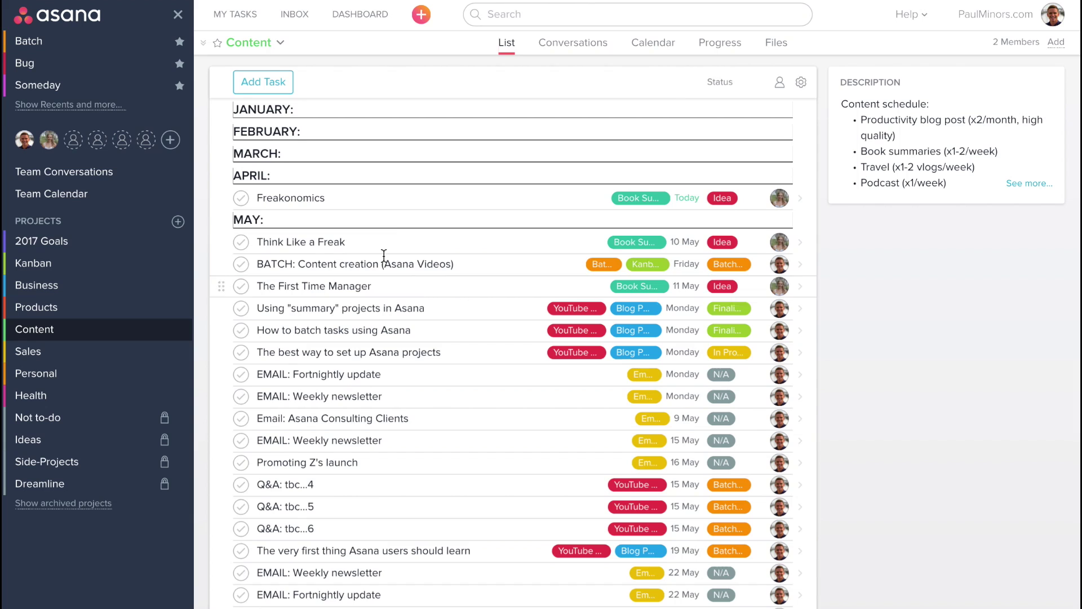
scroll(389, 258, "down", 2)
scroll(395, 261, "up", 2)
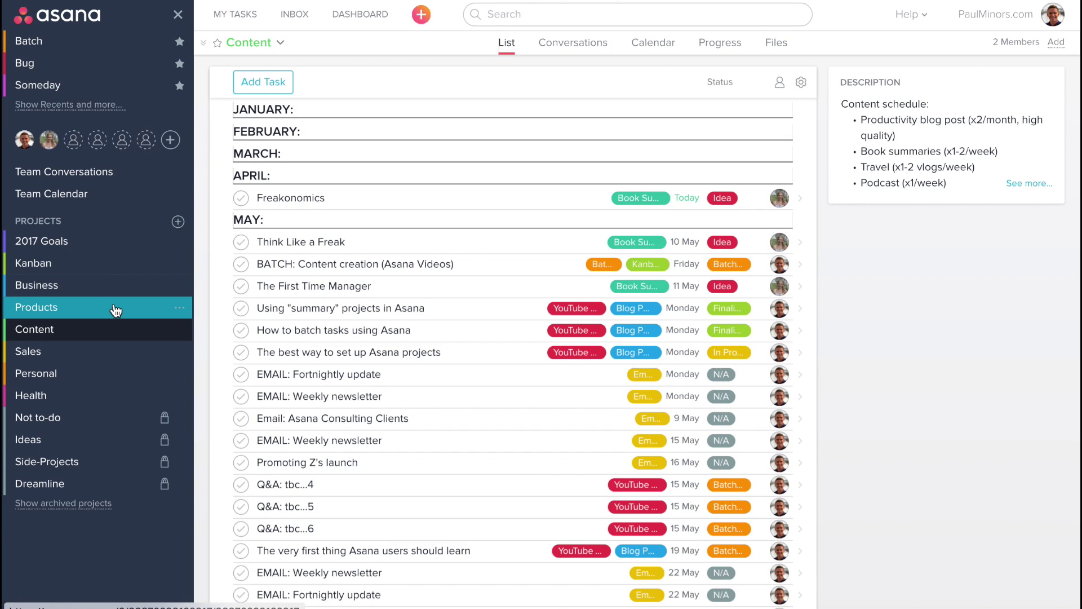
Step: Back in Products, view the 'Write copywriting ebook' task's Planning and Production subtasks
left_click(113, 302)
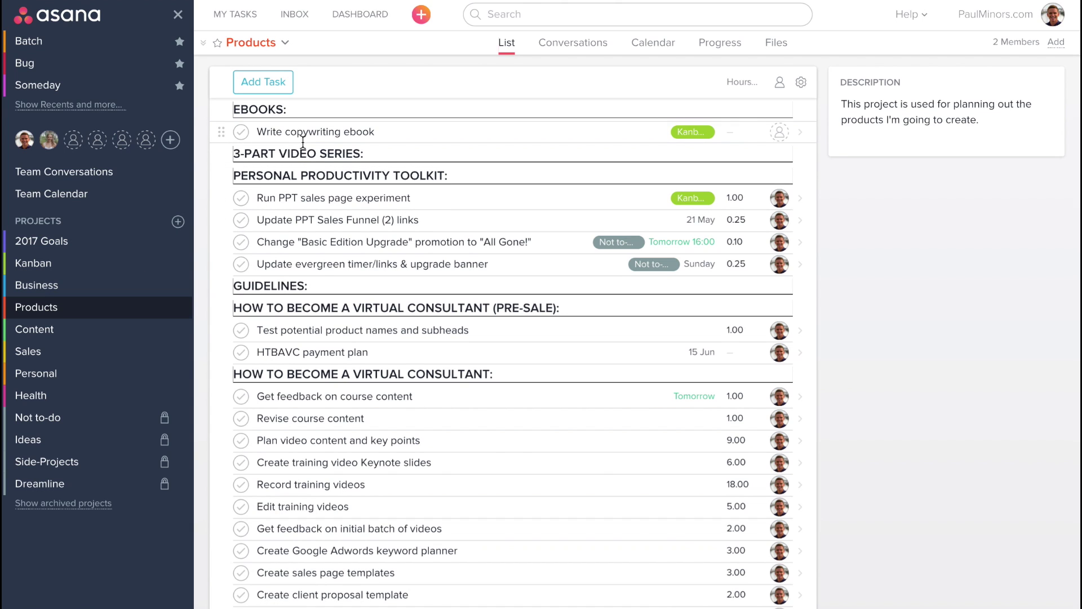
left_click(327, 138)
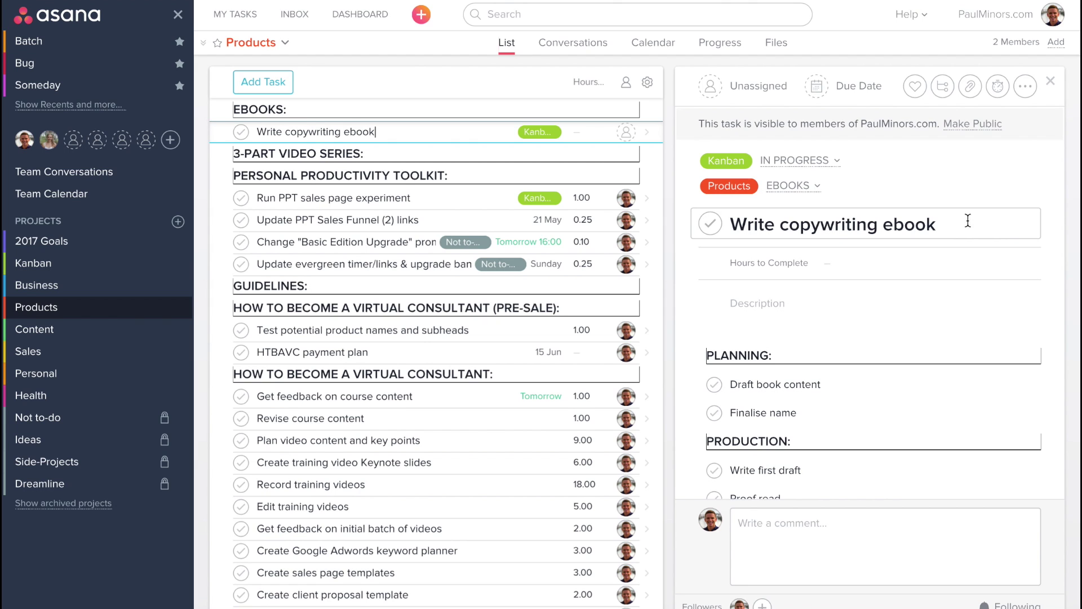
scroll(959, 245, "down", 2)
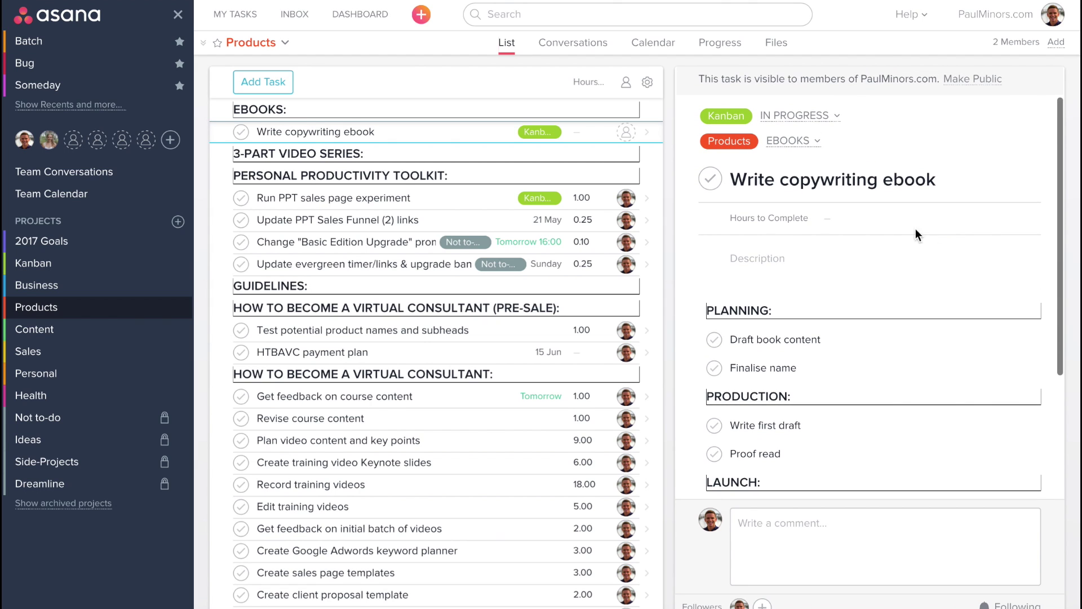
scroll(818, 225, "up", 2)
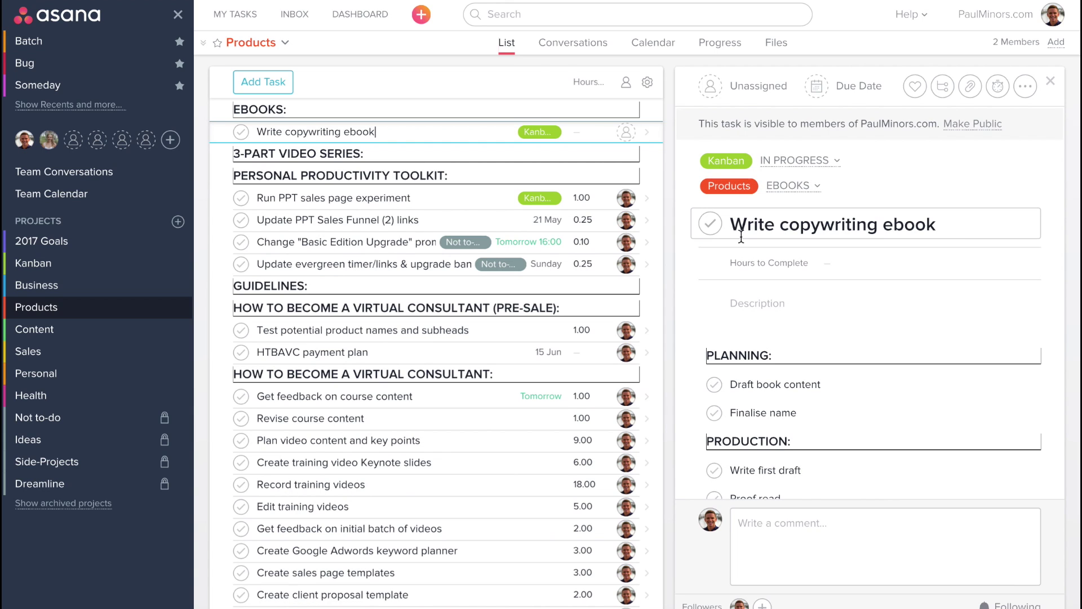
Step: Jump from the ebook task to the Kanban board and check its card under In Progress
left_click(735, 166)
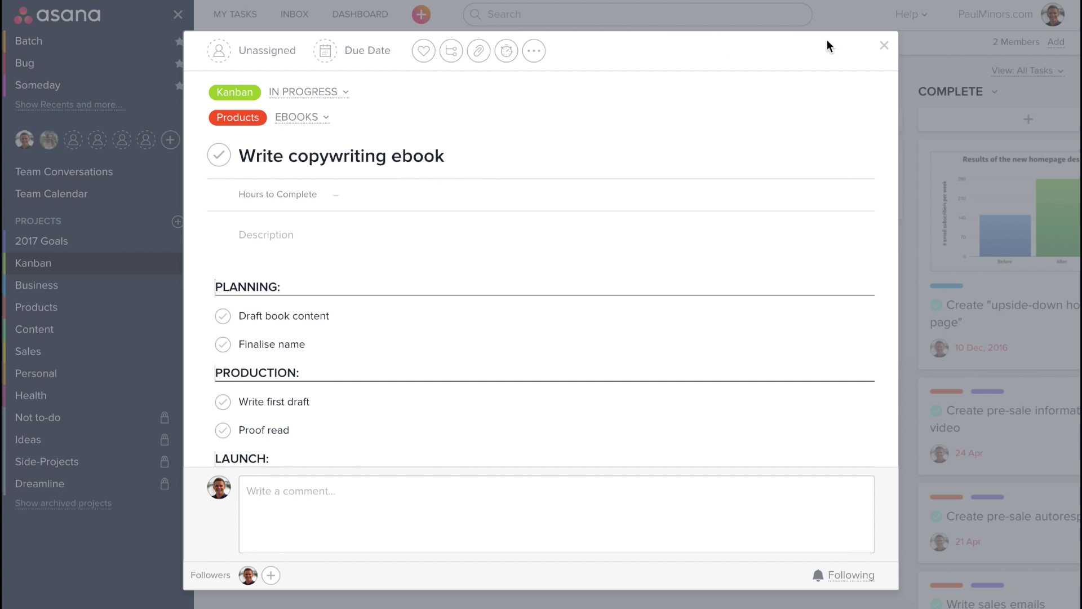
left_click(884, 48)
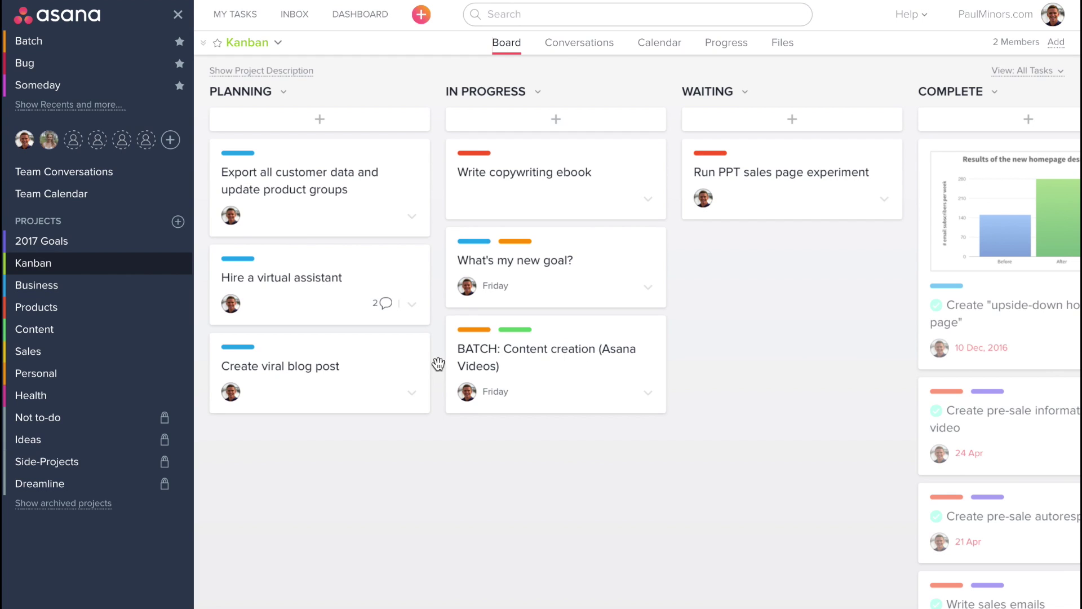
left_click(536, 192)
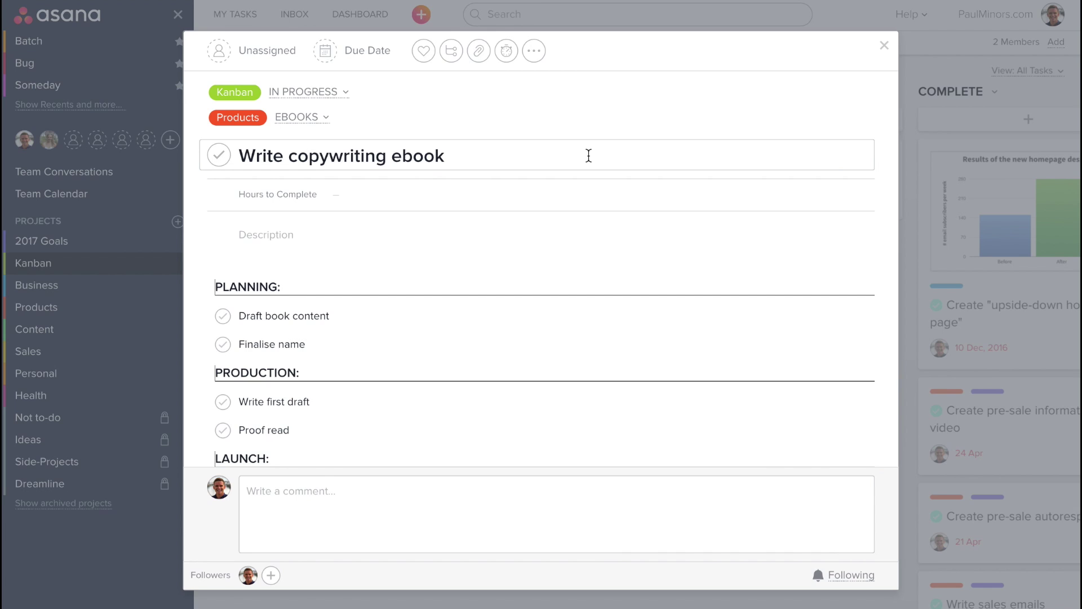
left_click(883, 45)
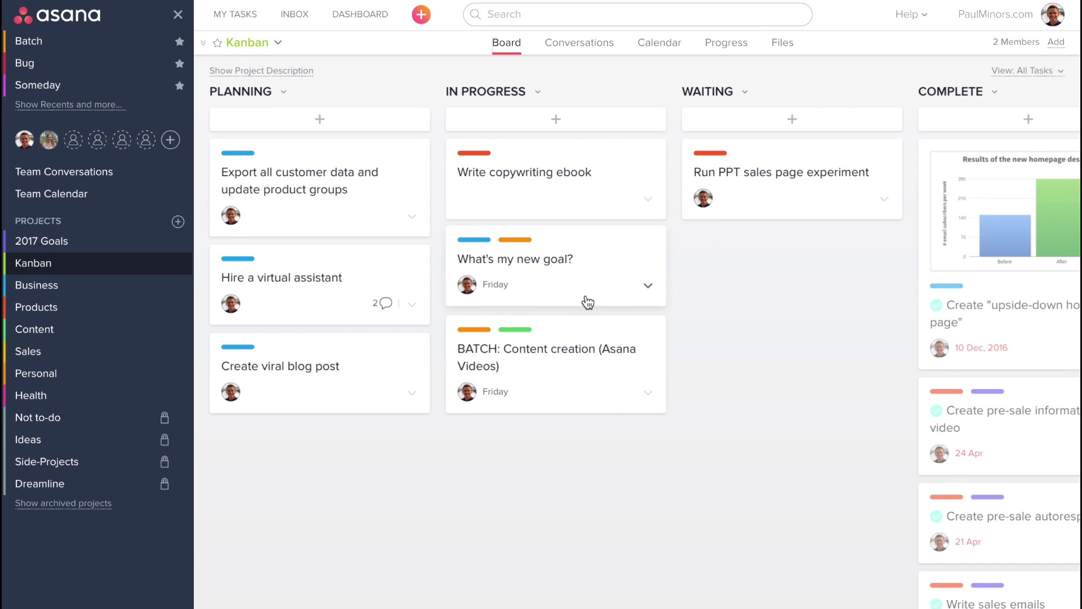
Step: Return to the Products list and reopen 'Write copywriting ebook', tagged Kanban and Ebooks
left_click(538, 178)
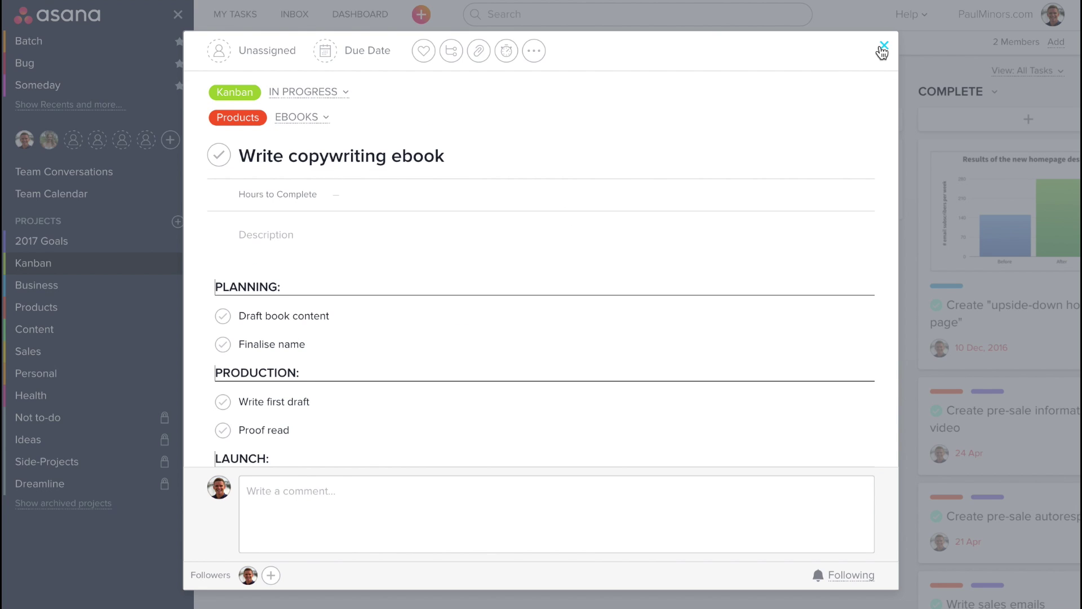
left_click(35, 282)
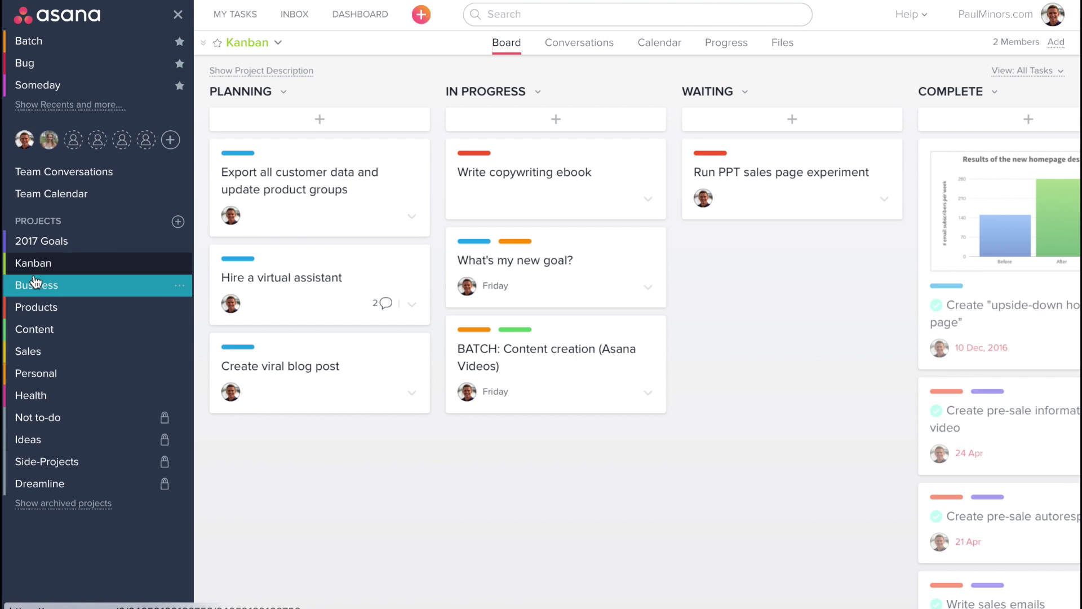
left_click(41, 306)
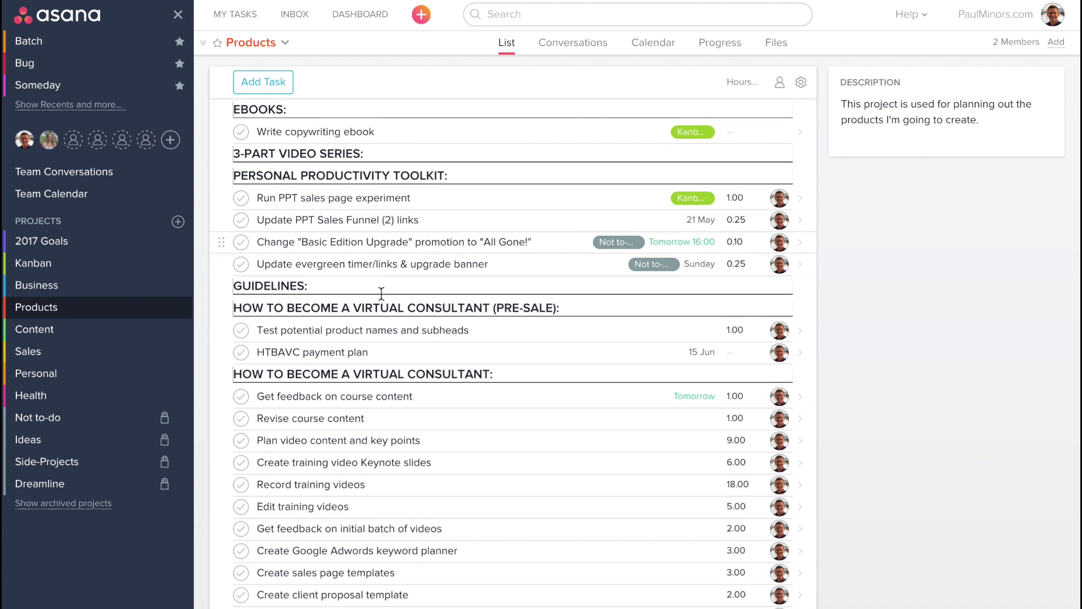
scroll(377, 234, "down", 1)
scroll(375, 220, "down", 1)
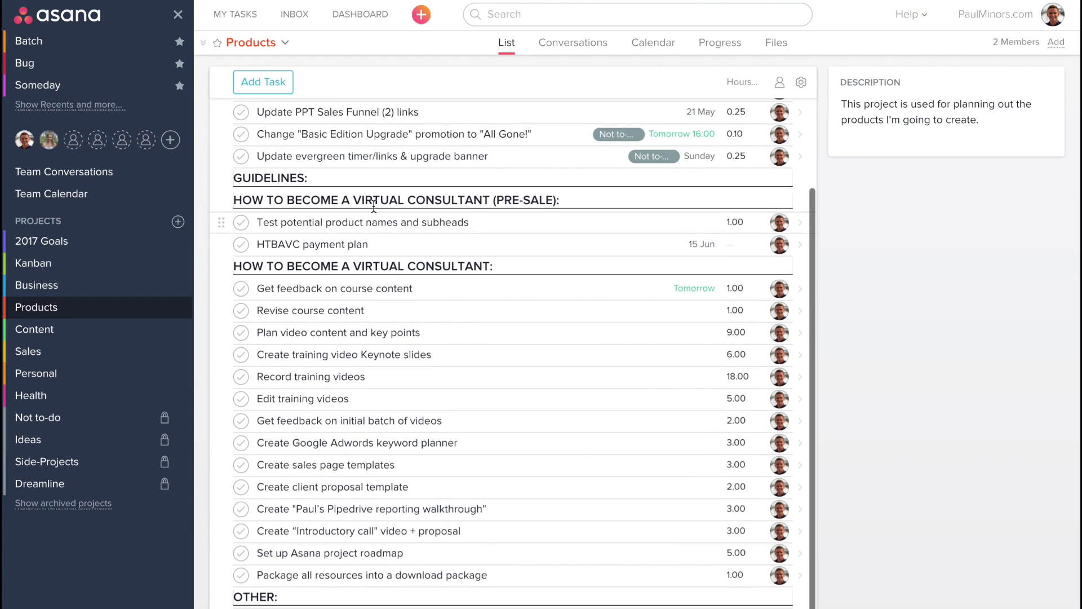
scroll(373, 207, "up", 3)
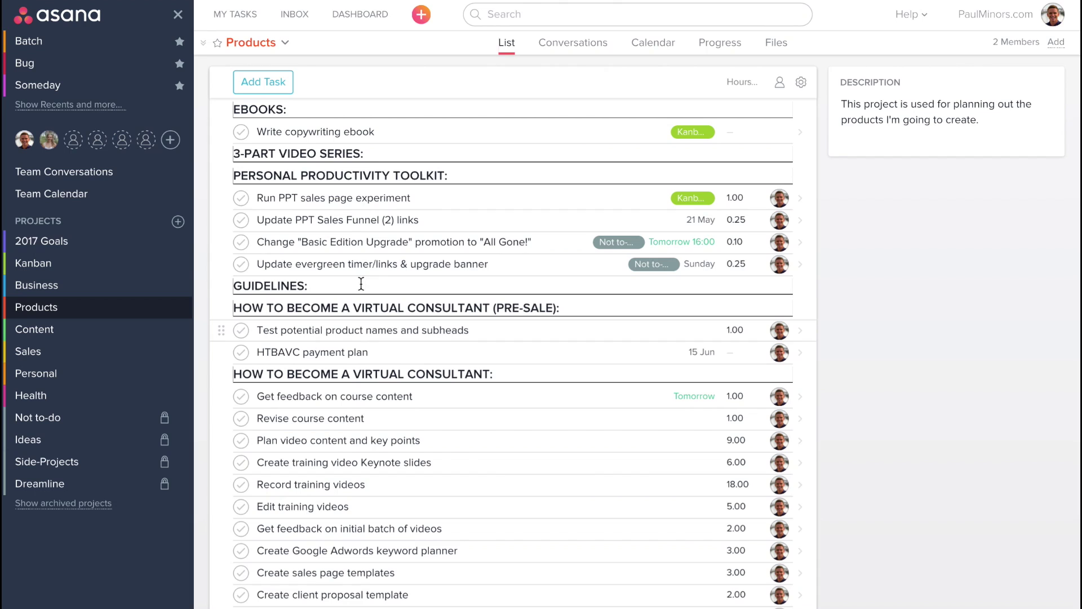
left_click(326, 133)
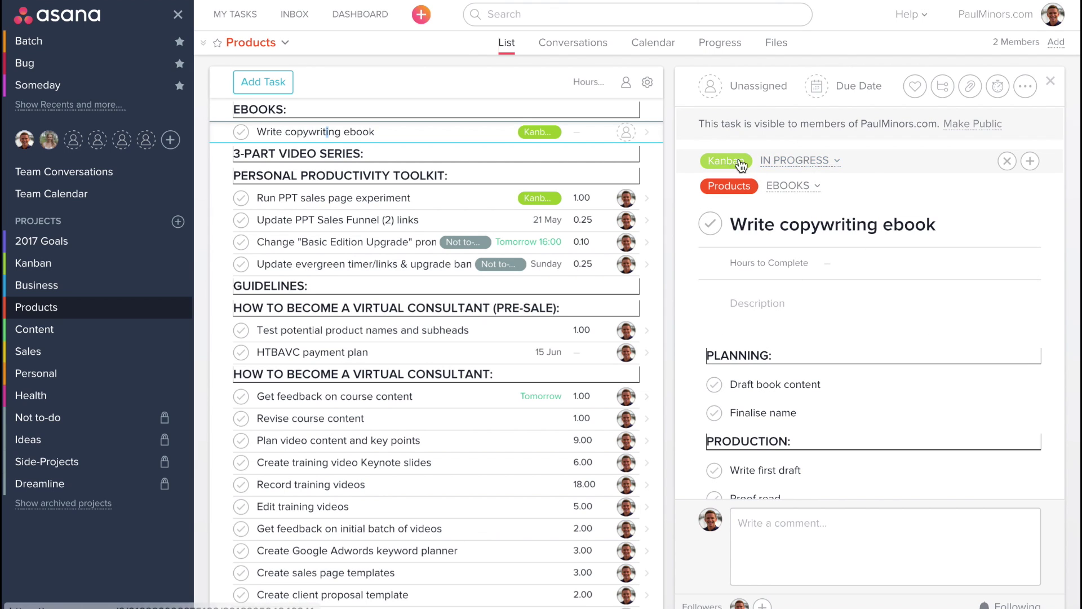
scroll(846, 304, "down", 4)
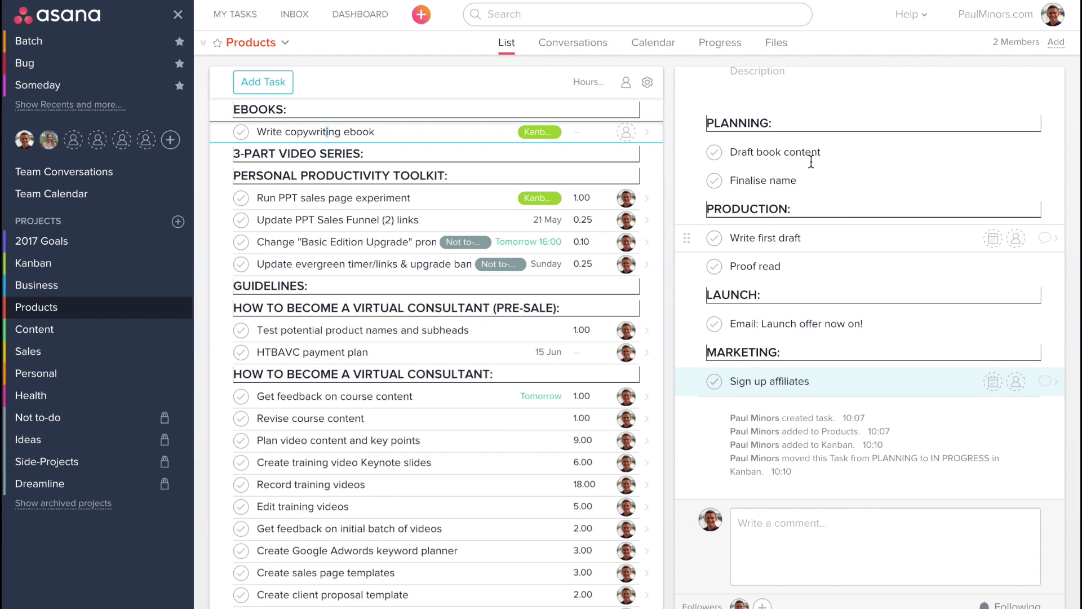
scroll(807, 220, "up", 1)
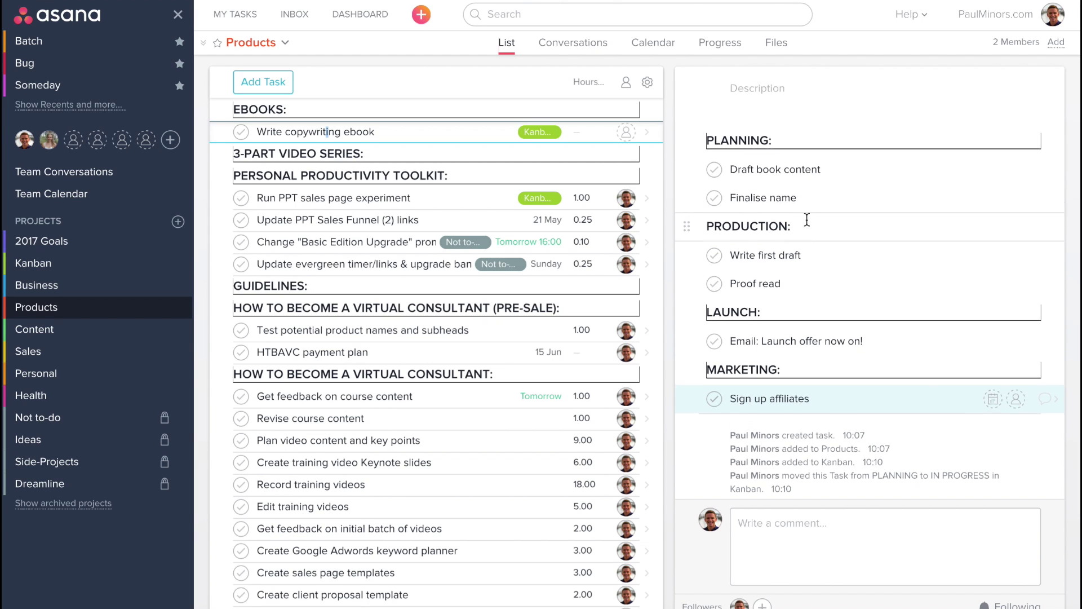
scroll(807, 220, "up", 5)
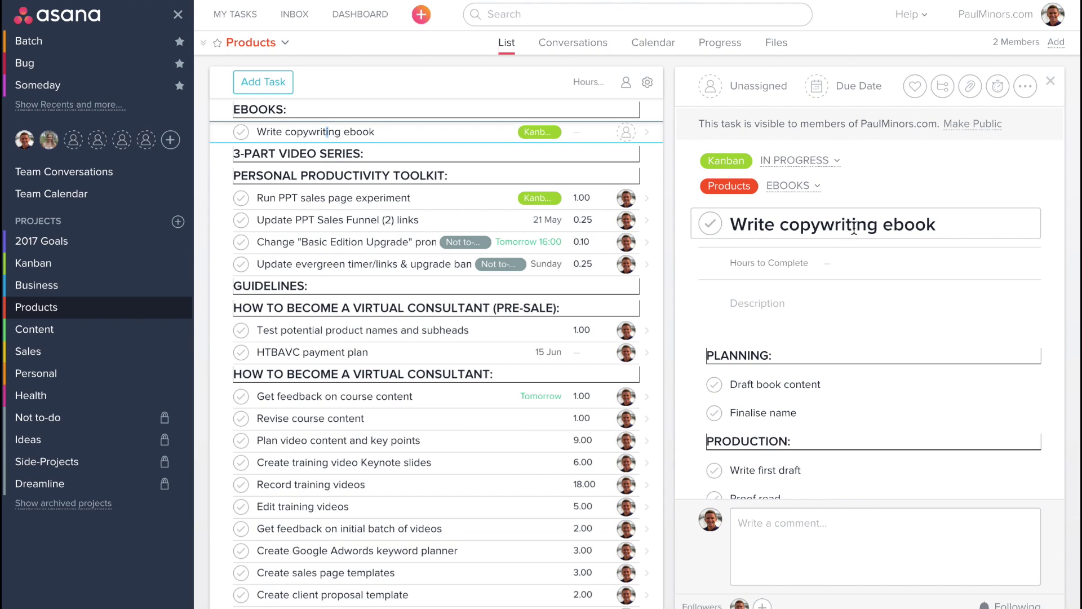
scroll(804, 248, "down", 5)
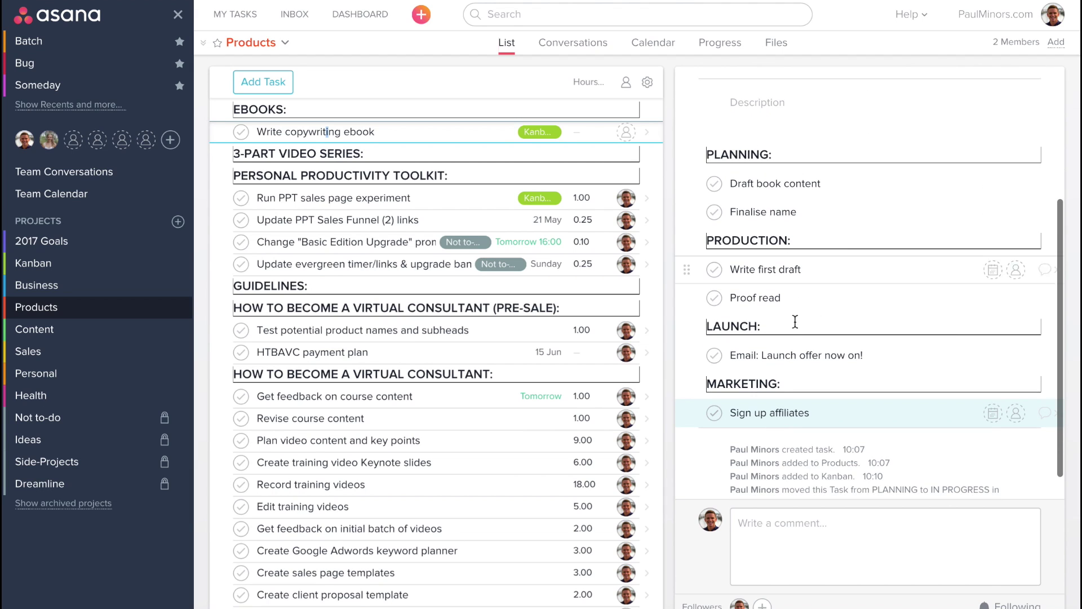
scroll(795, 322, "up", 1)
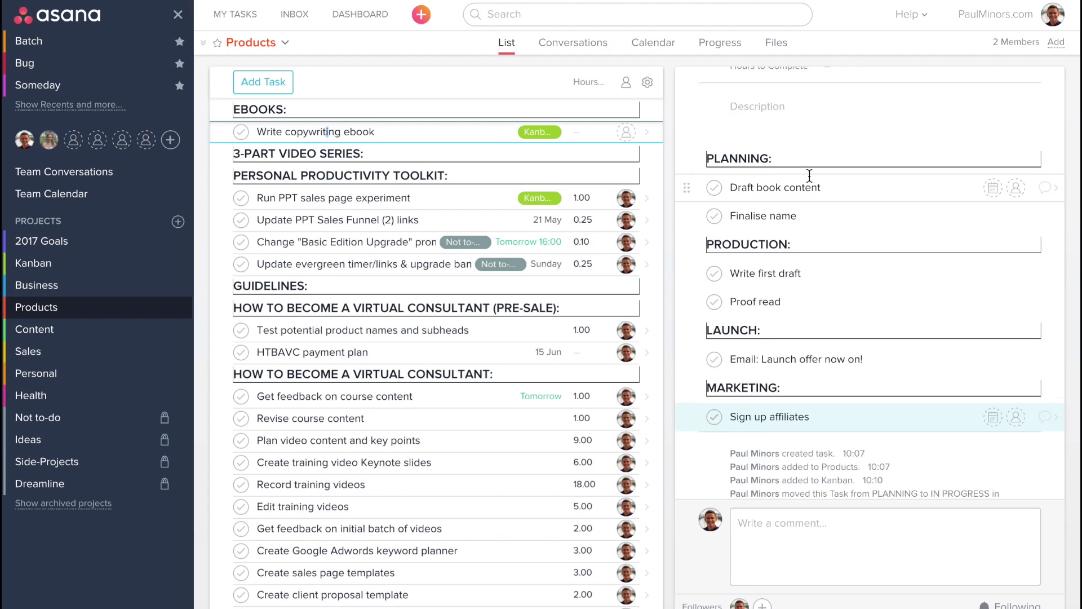
scroll(810, 176, "up", 3)
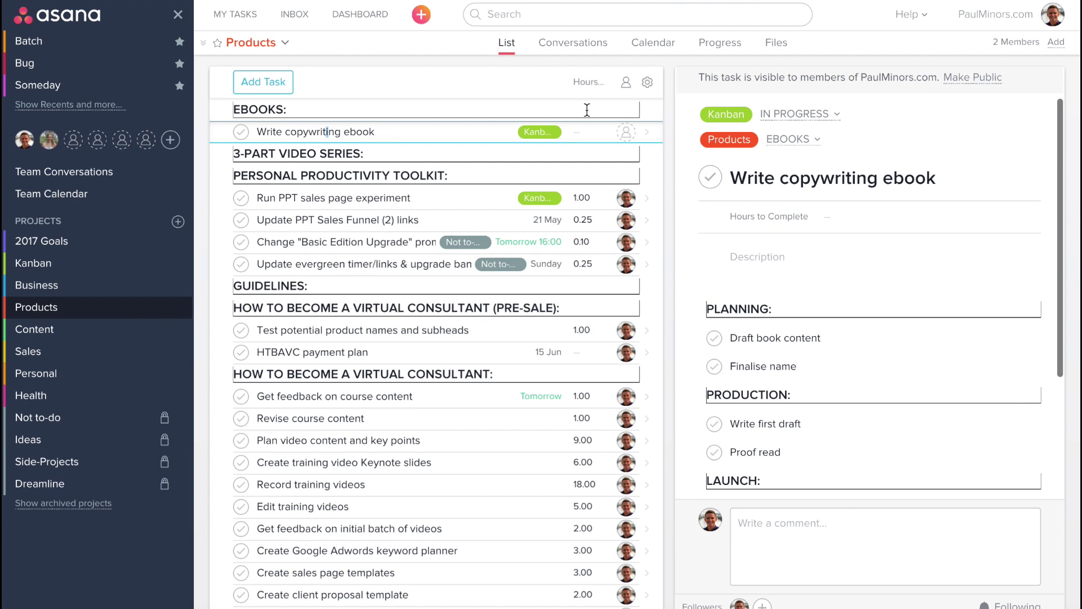
scroll(737, 146, "down", 4)
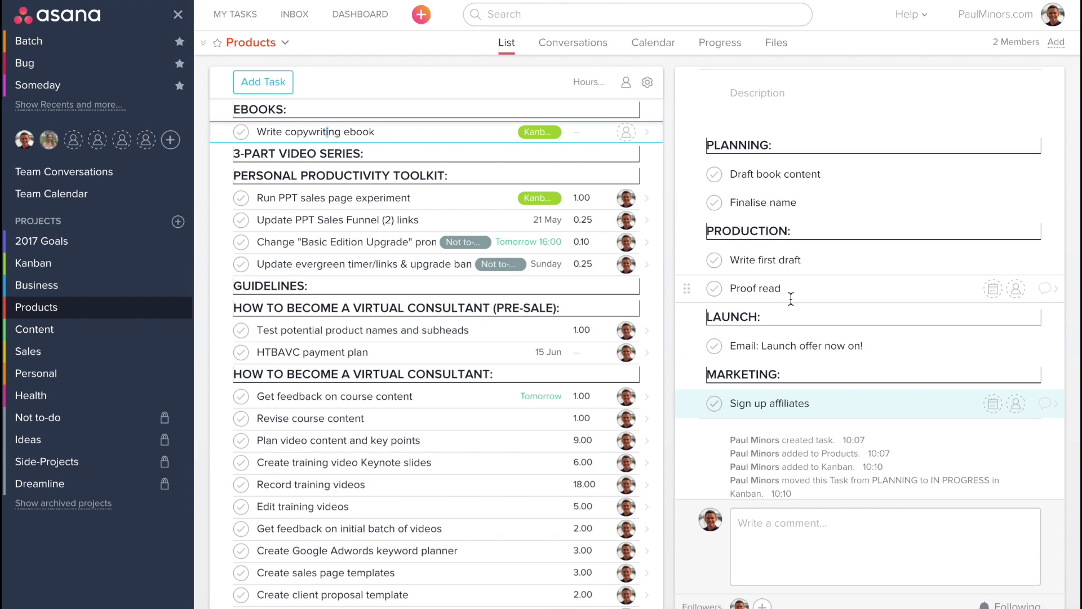
scroll(817, 270, "up", 2)
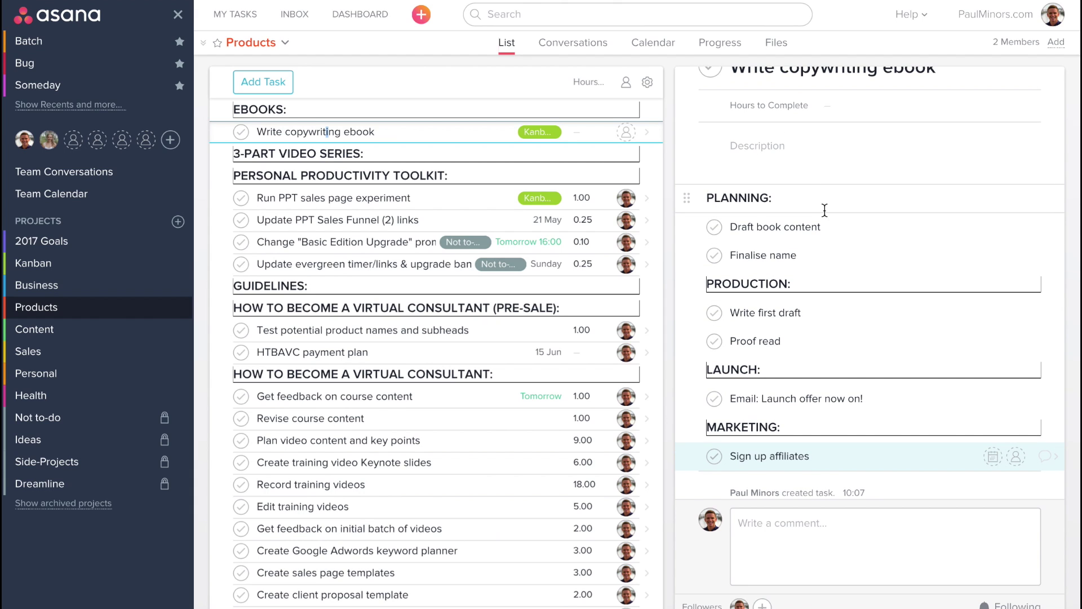
scroll(806, 203, "up", 1)
scroll(804, 236, "down", 3)
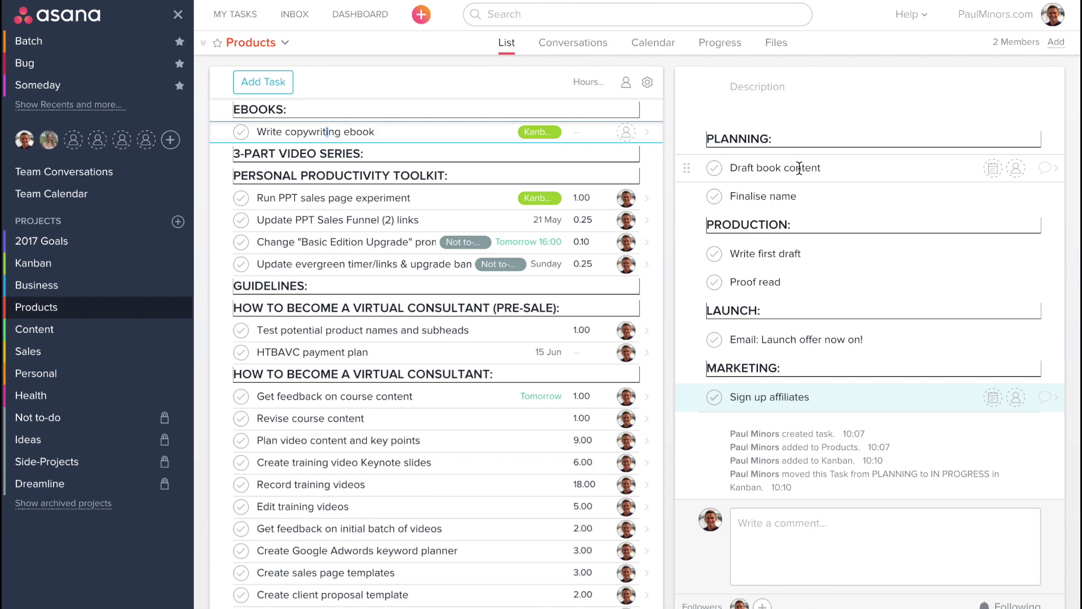
left_click(823, 197)
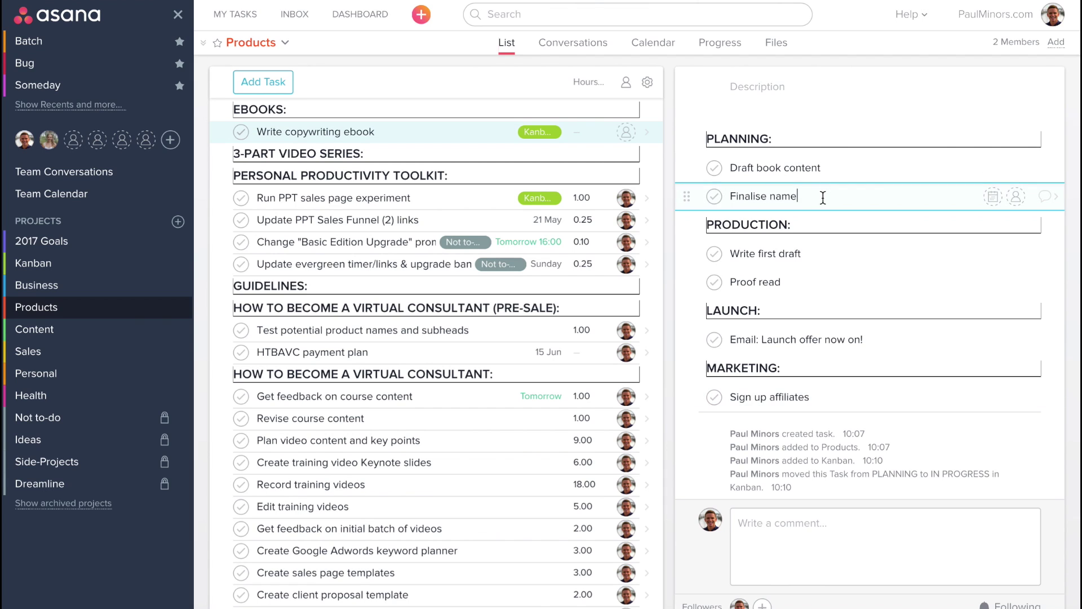
key("Return")
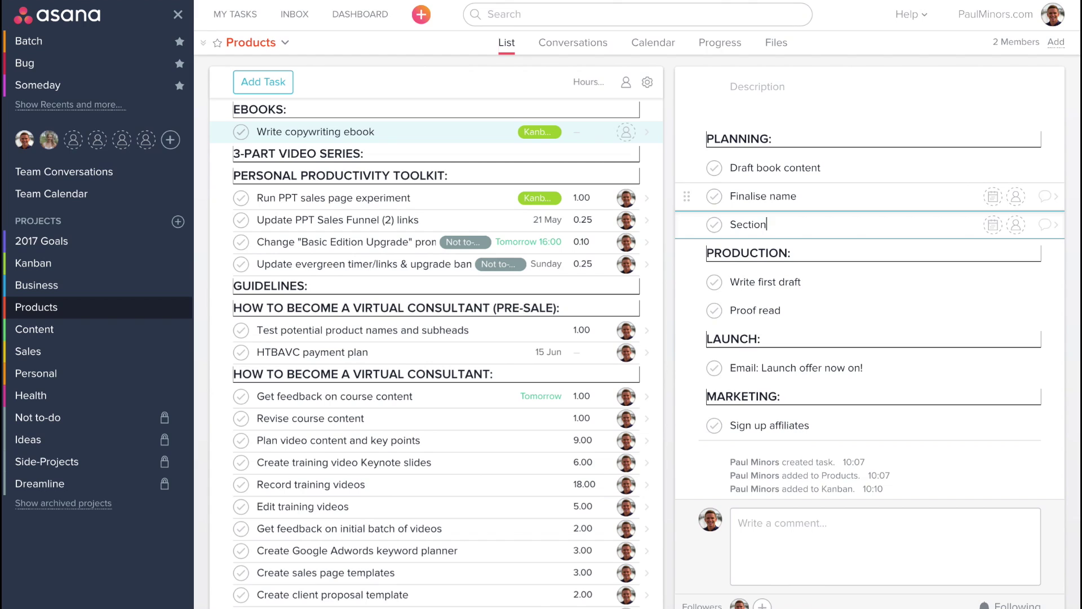
type("Section:")
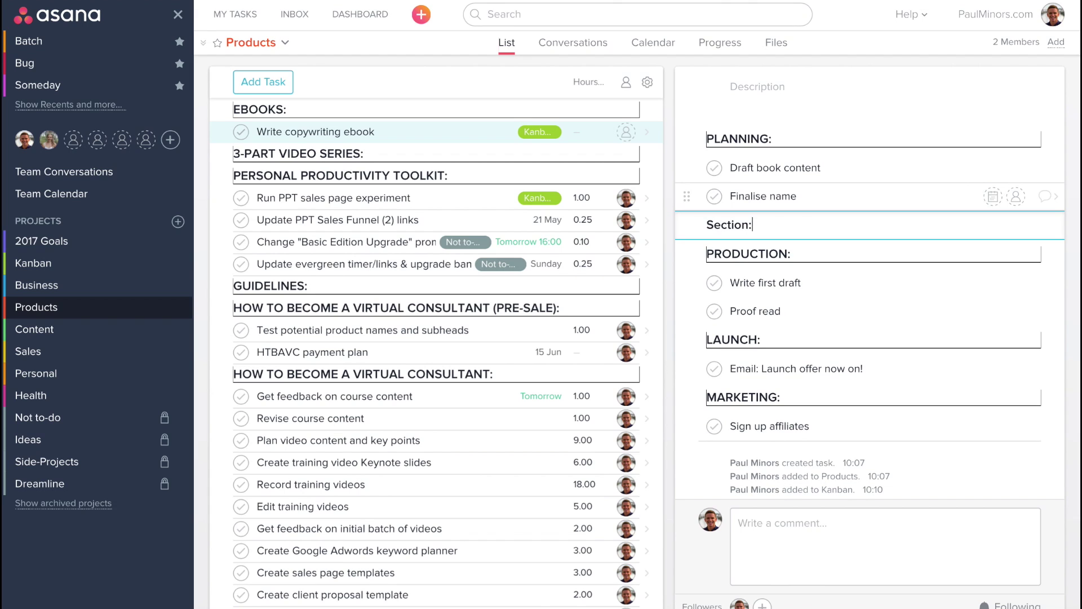
key("BackSpace")
key("BackSpace")
key("BackSpace")
key("BackSpace")
key("BackSpace")
key("BackSpace")
key("BackSpace")
key("BackSpace")
key("BackSpace")
left_click_drag(707, 197, 738, 199)
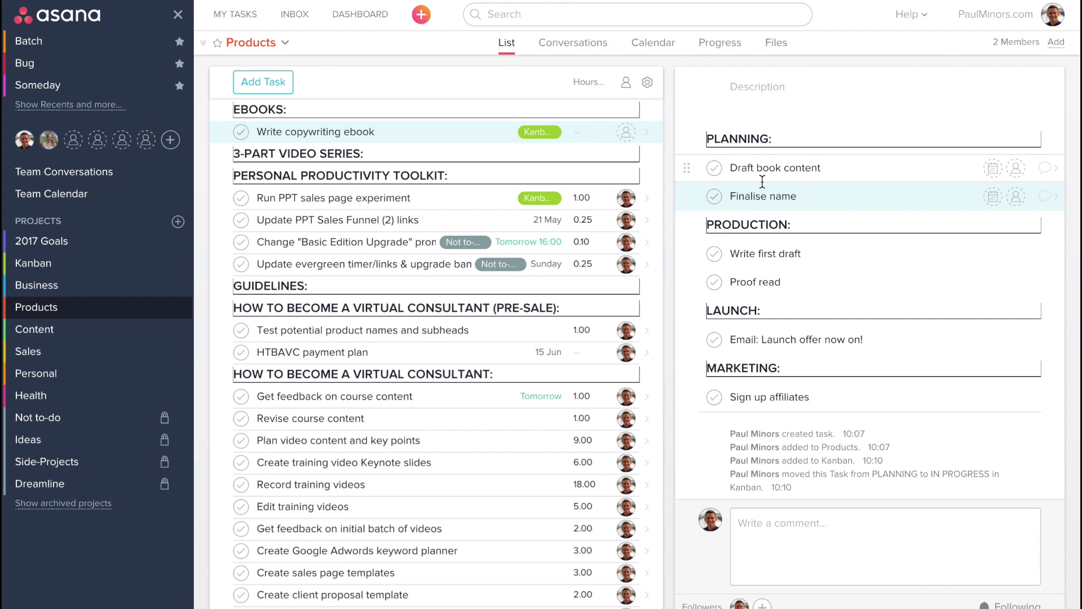
scroll(762, 186, "up", 3)
scroll(764, 212, "down", 2)
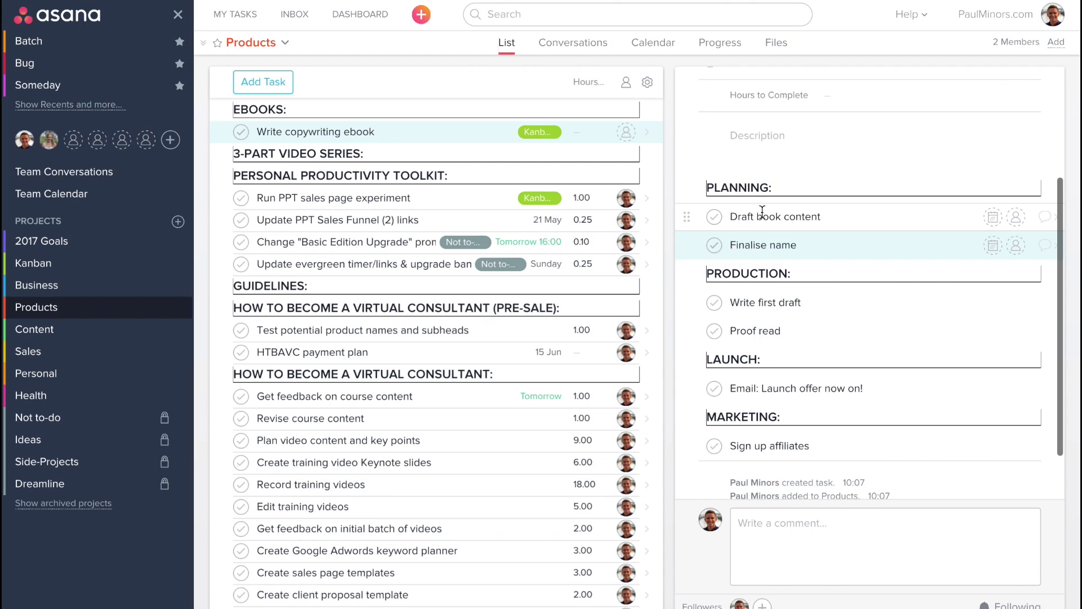
scroll(769, 282, "down", 2)
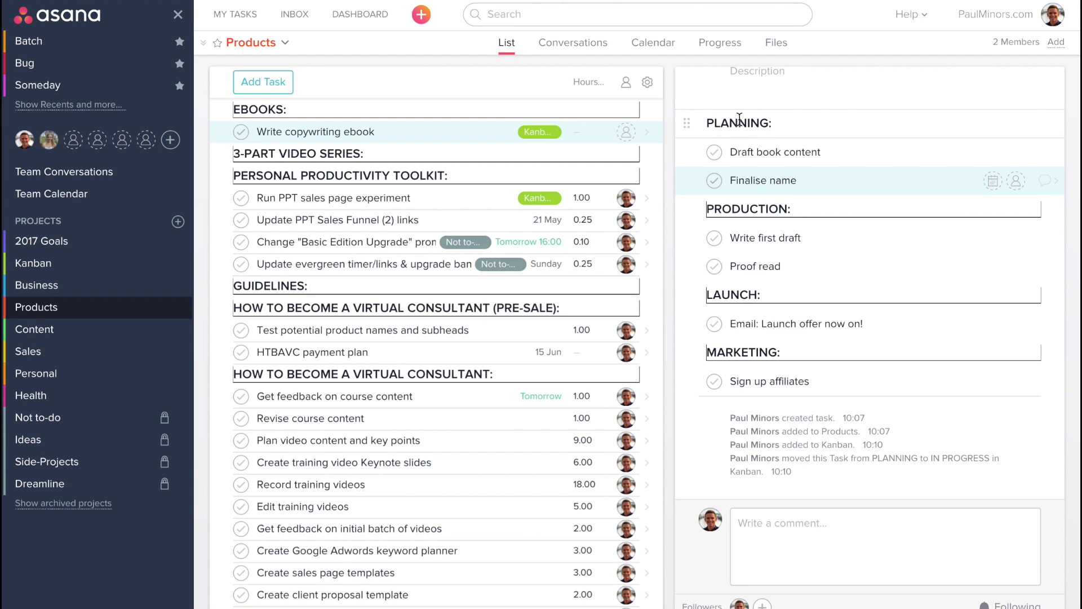
scroll(739, 117, "up", 5)
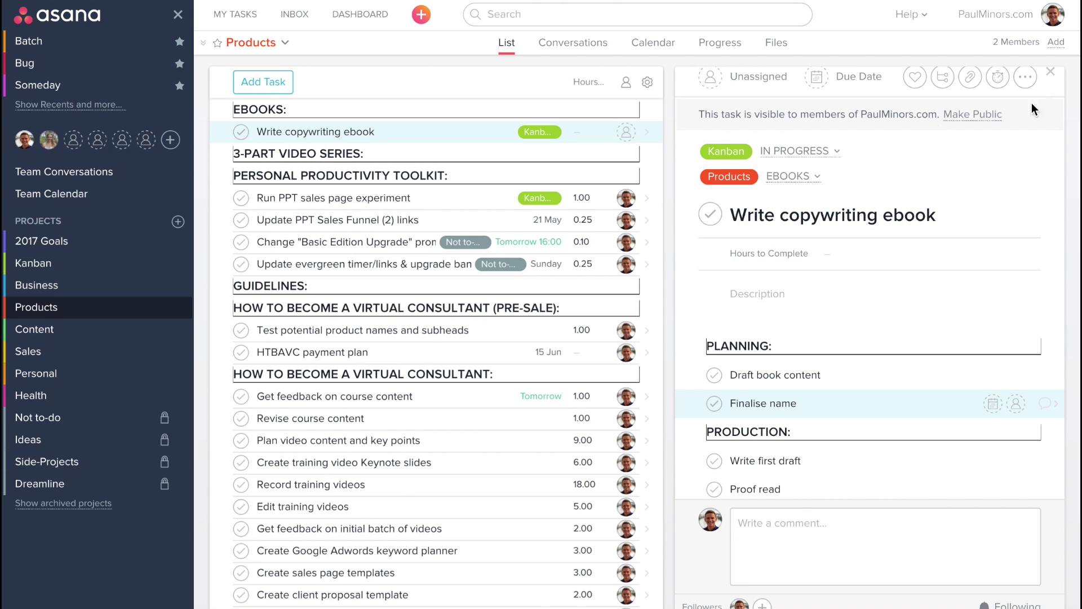
Step: Close the ebook task, check its In Progress card on Kanban, then open Export all customer data
key("Escape")
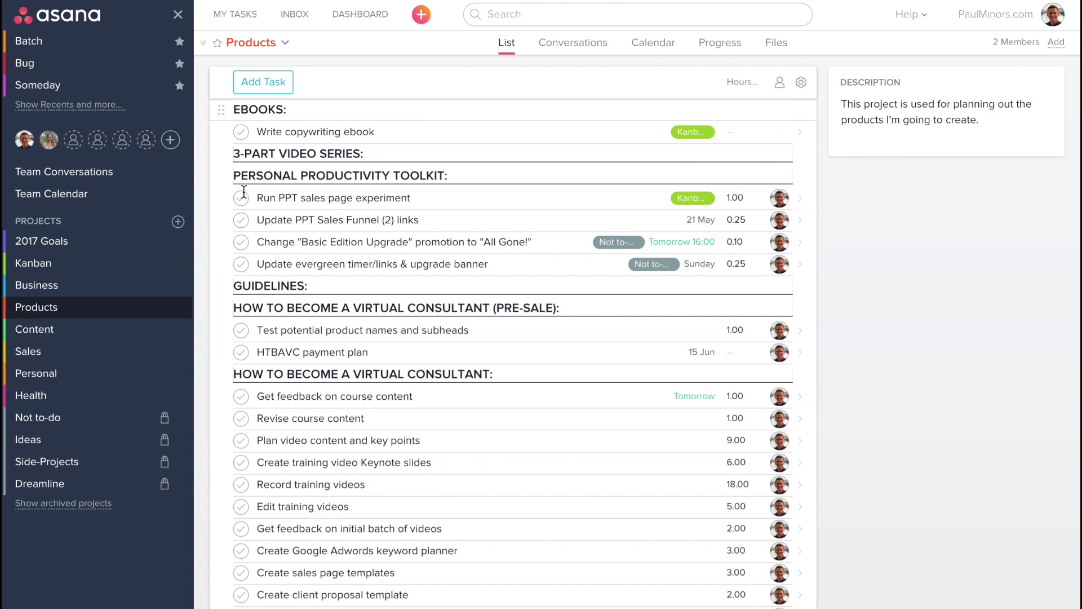
left_click(123, 266)
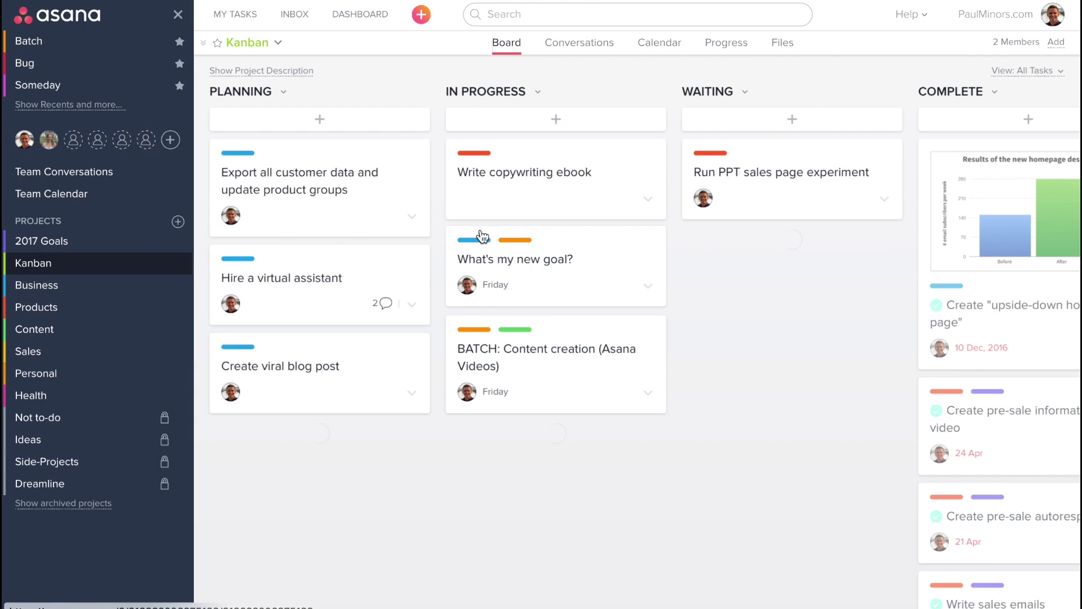
left_click(589, 177)
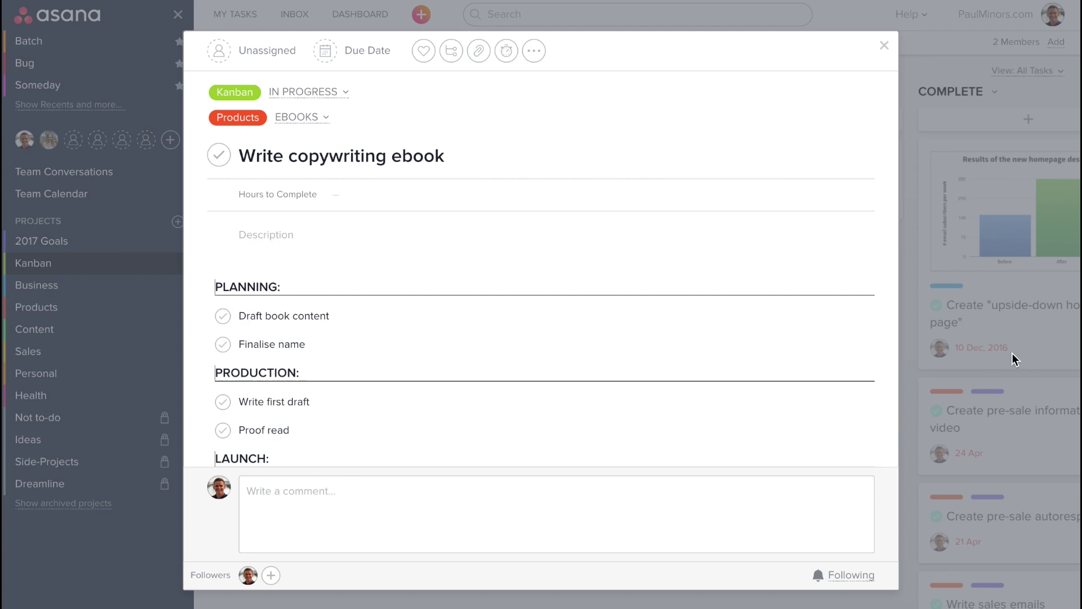
left_click(971, 231)
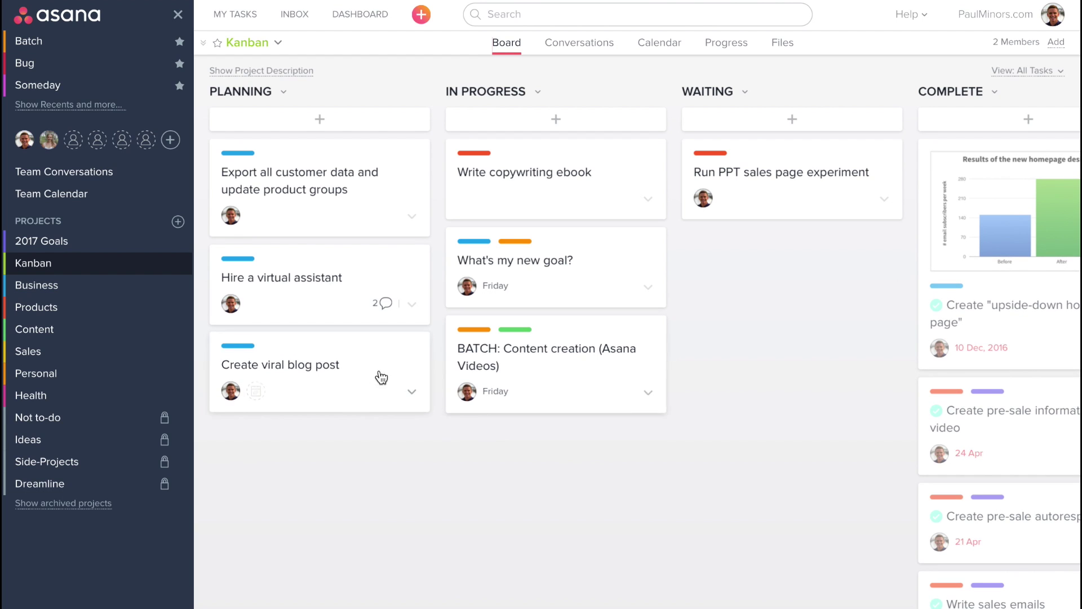
left_click(300, 186)
Step: Open 'Write copywriting ebook' from Products and scroll through its sectioned subtasks
key("Escape")
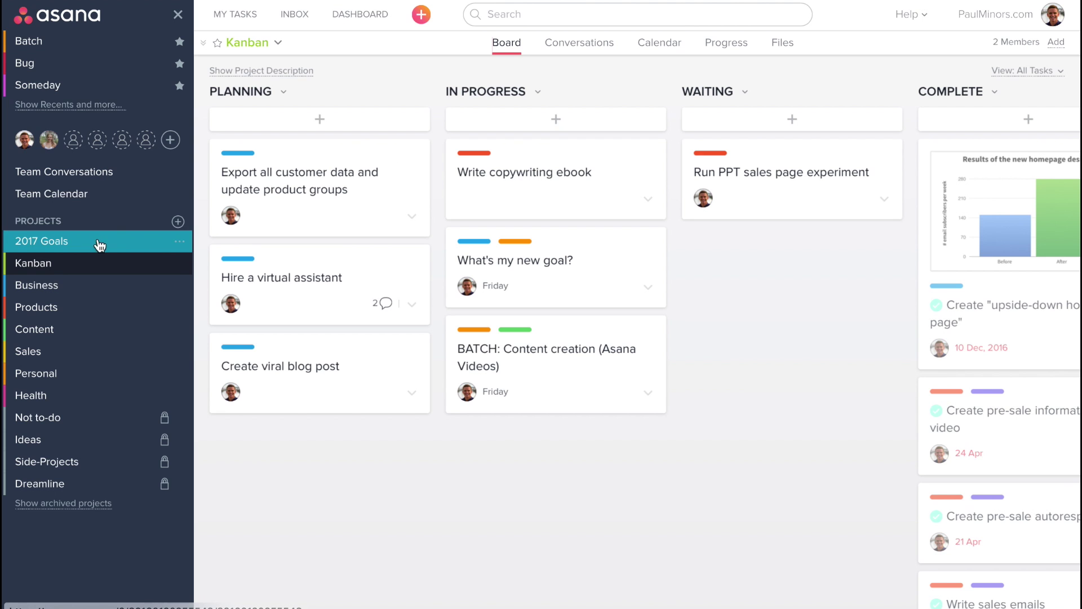
left_click(77, 311)
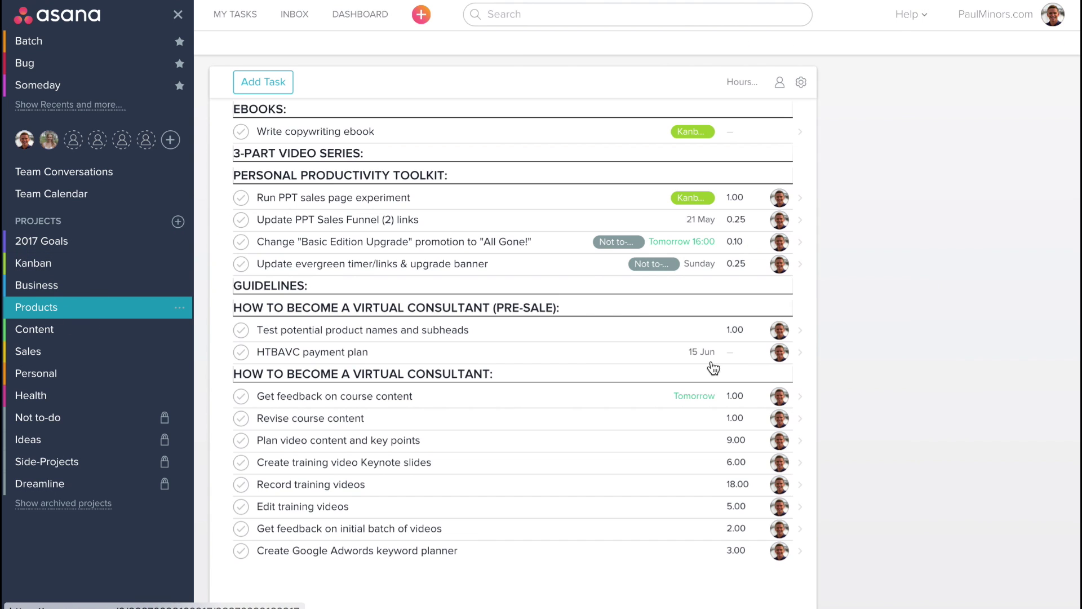
left_click(500, 133)
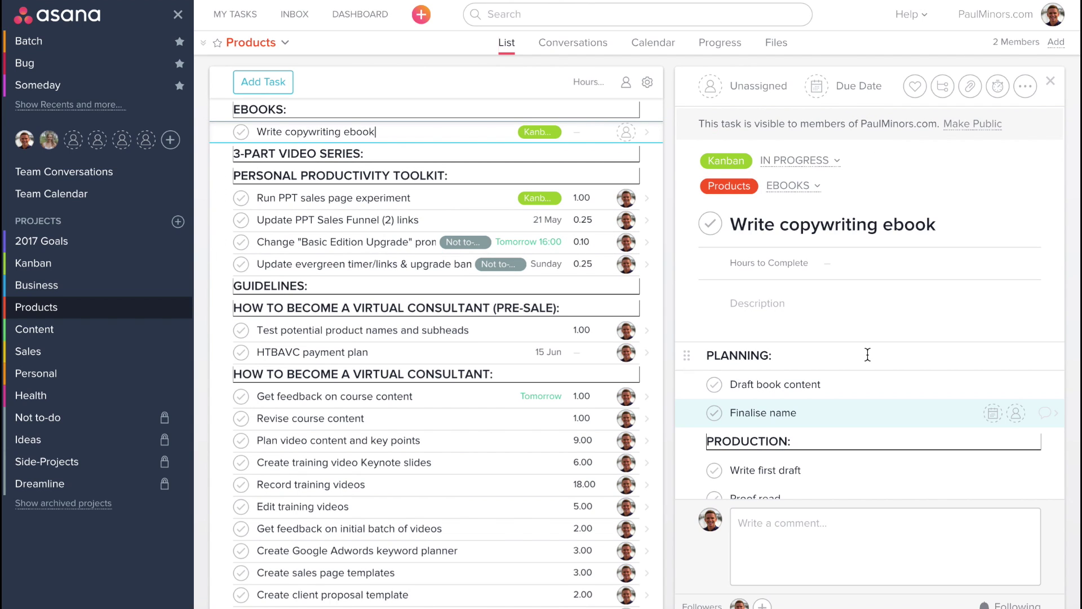
scroll(854, 130, "down", 5)
scroll(845, 157, "up", 3)
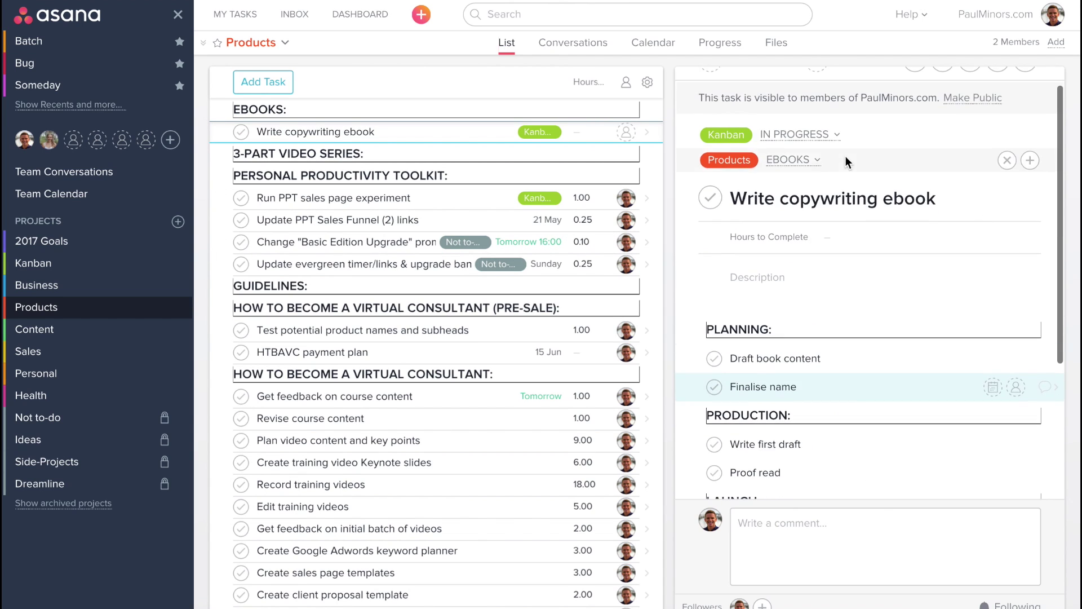
scroll(846, 157, "down", 3)
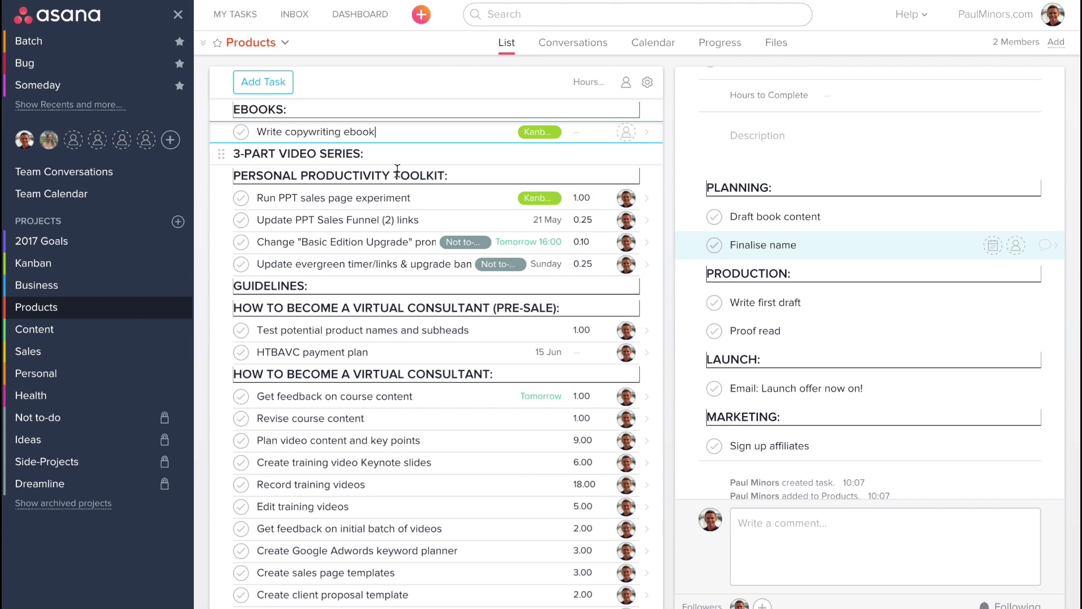
Step: Check the Run PPT sales page experiment subtask, return to the ebook task, and close it
left_click(395, 198)
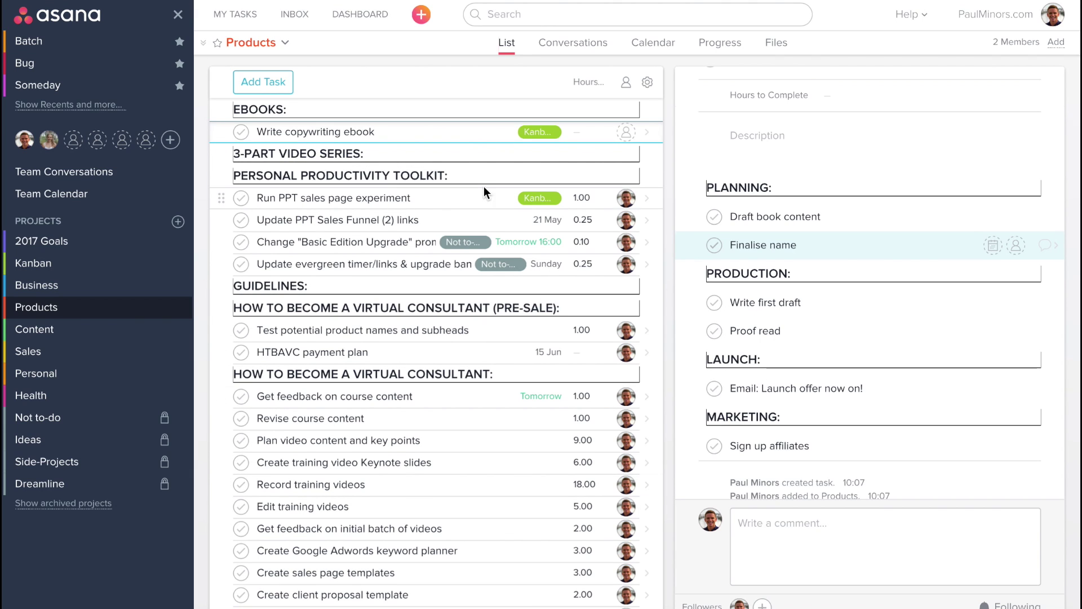
left_click(411, 133)
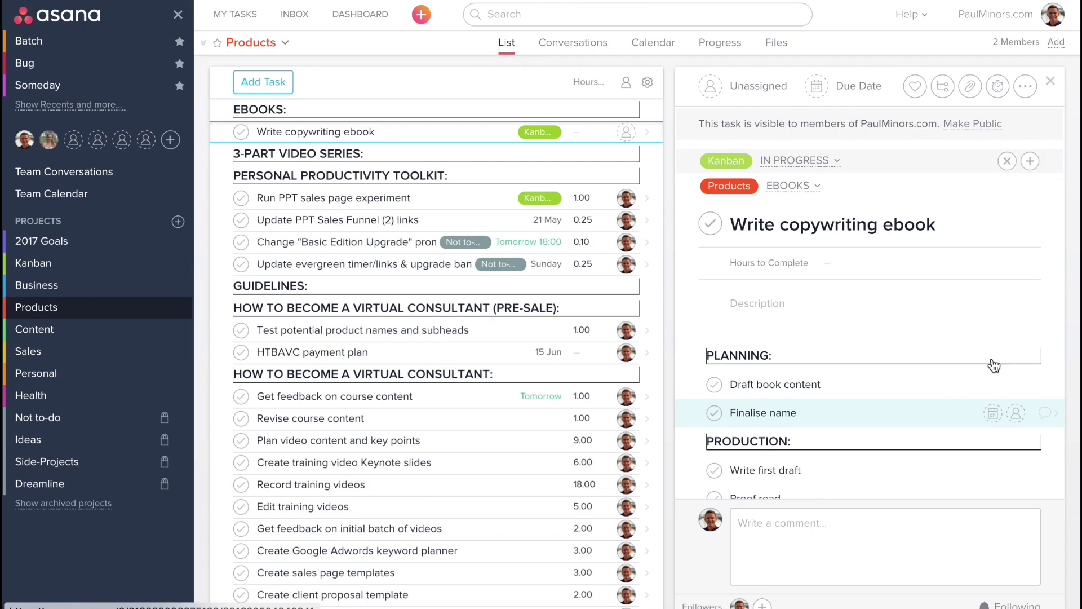
left_click(940, 325)
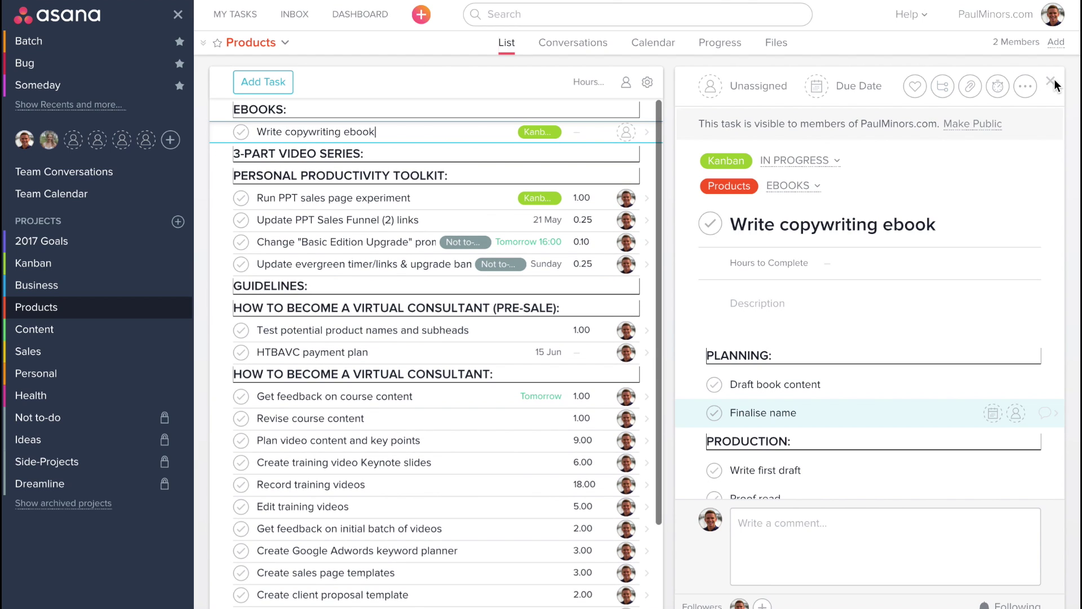
left_click(1052, 85)
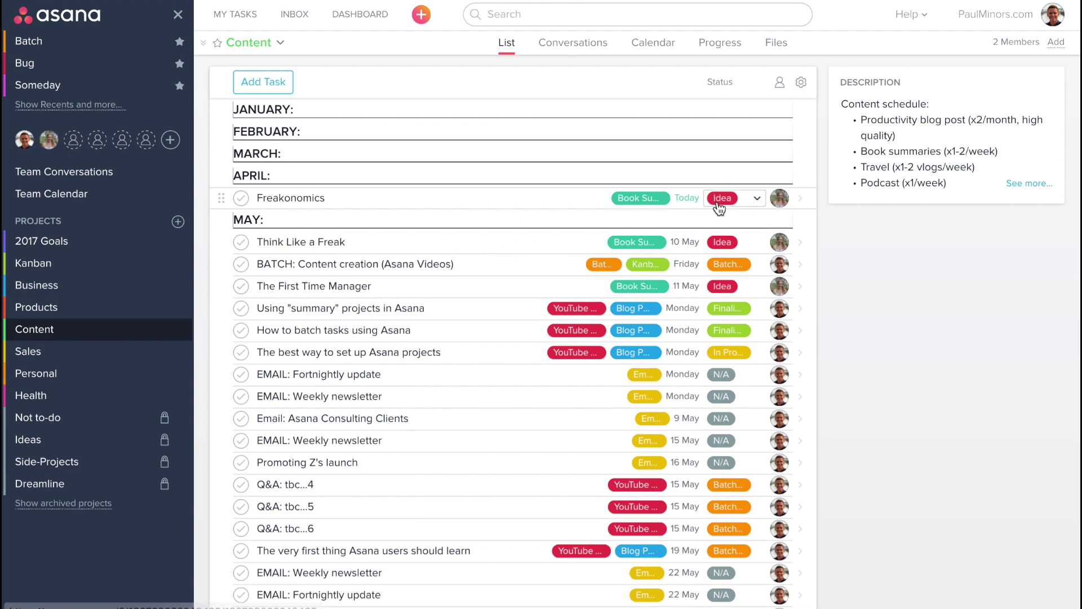
Step: Check Freakonomics' status options, leave it as Idea, and return to the Kanban board
left_click(754, 202)
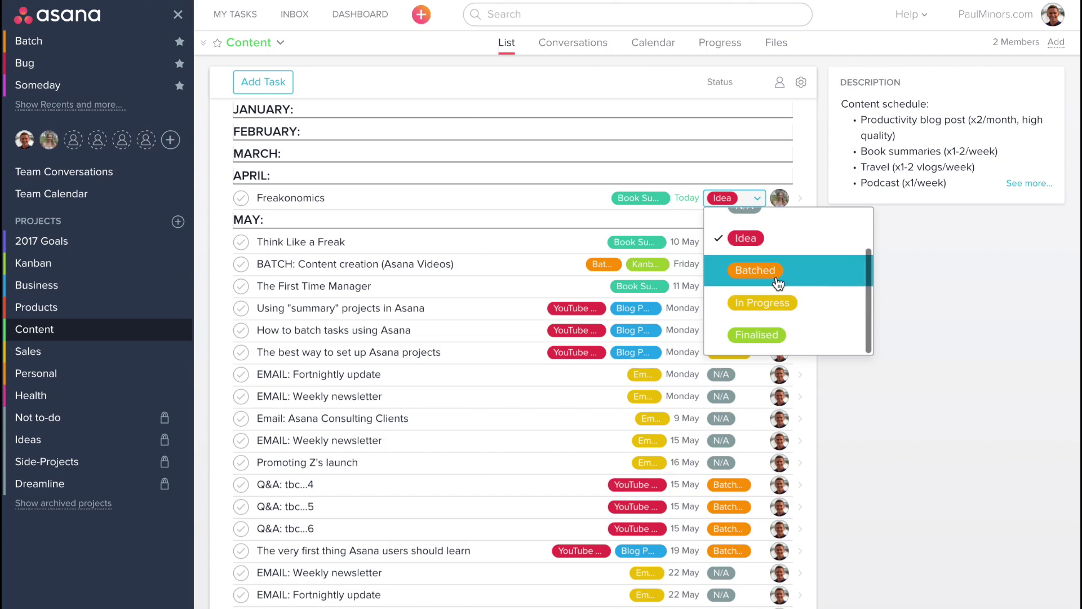
left_click(938, 349)
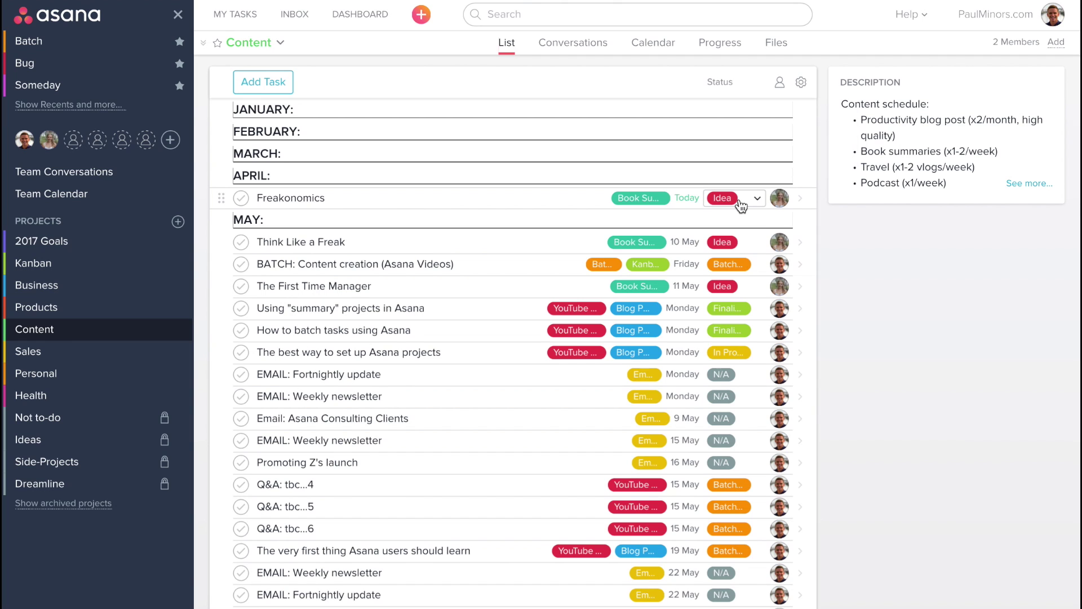
left_click(90, 264)
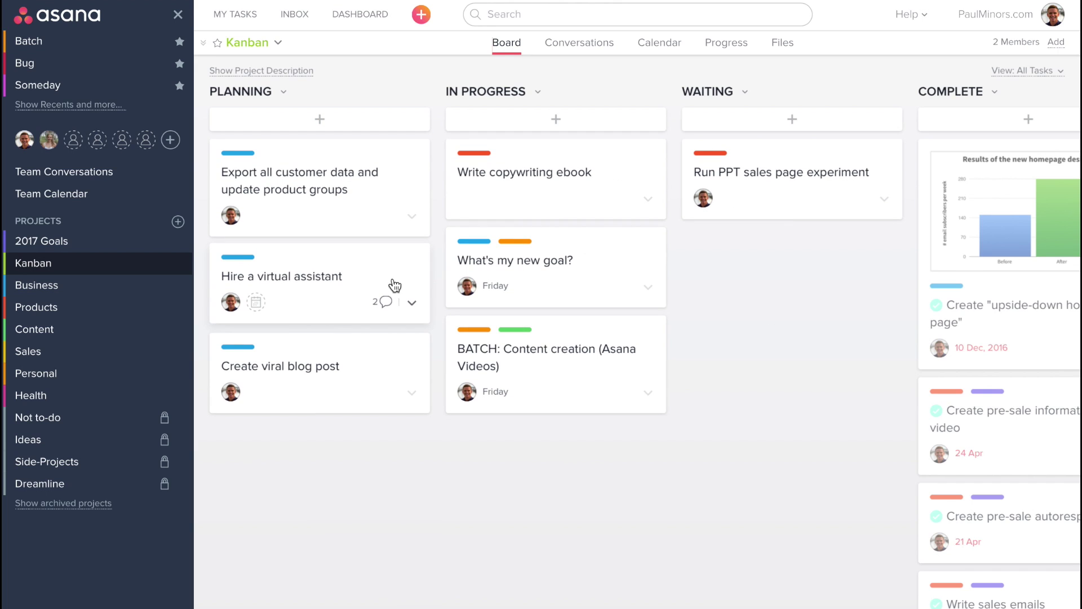
Step: Drag the ebook card to Planning and back, review the upside-down home page card, then open Business
left_click_drag(483, 193, 557, 189)
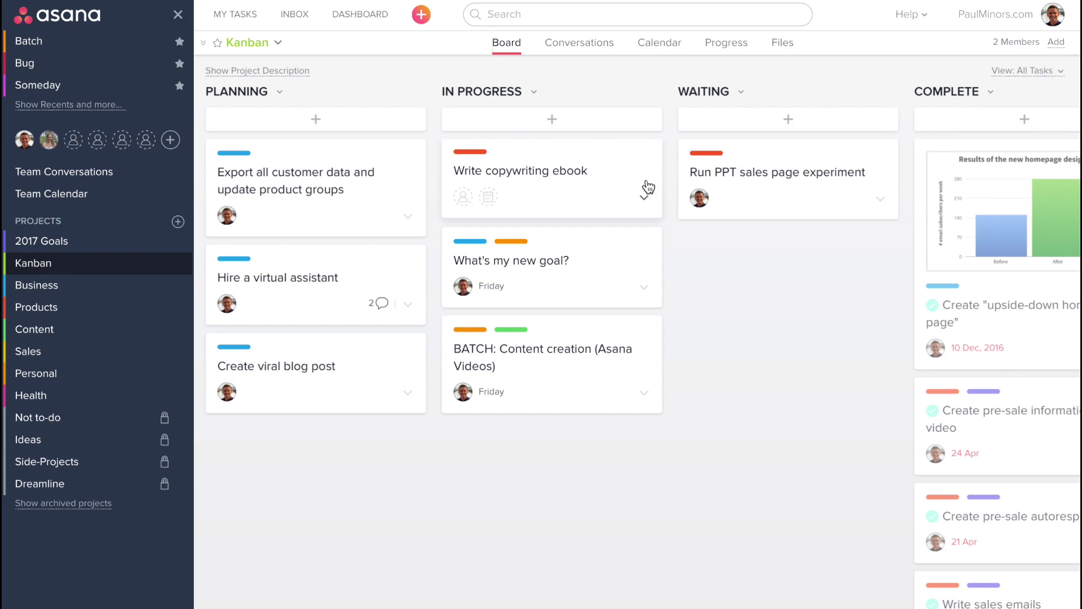
scroll(567, 258, "right", 5)
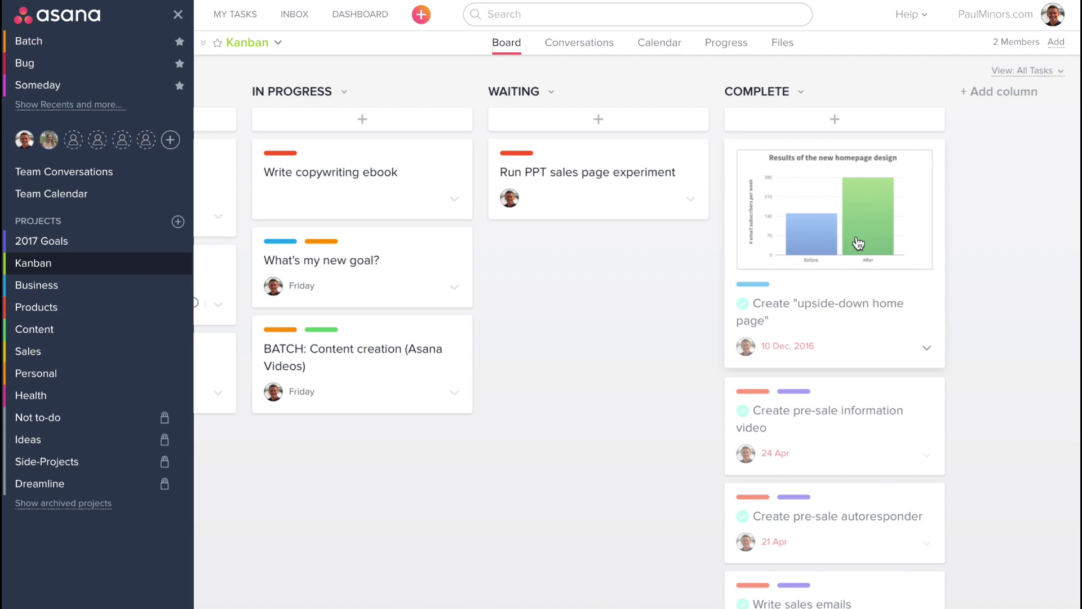
left_click(870, 312)
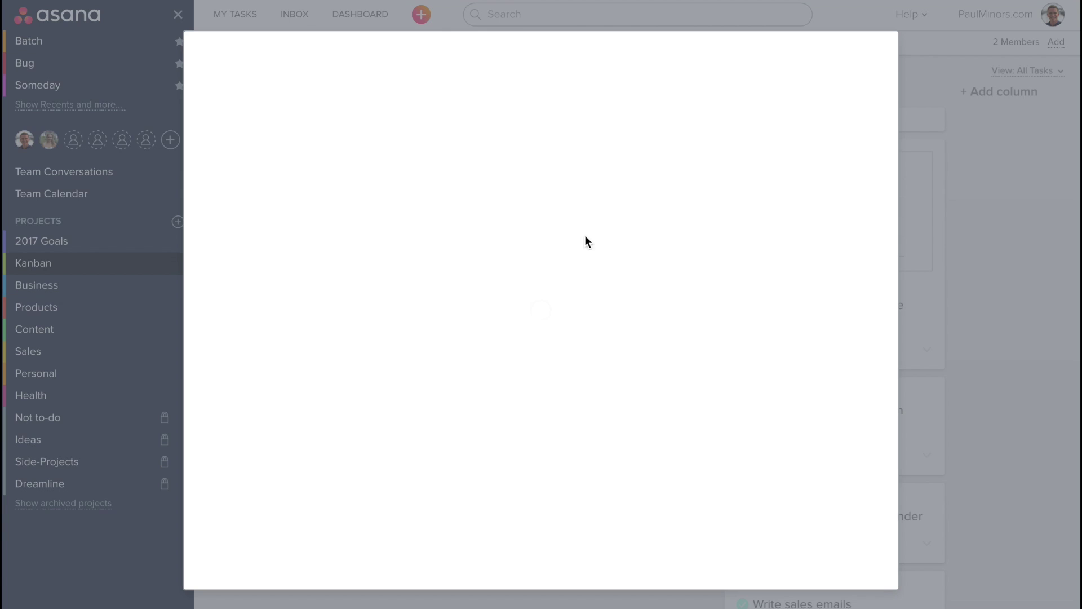
scroll(558, 243, "down", 12)
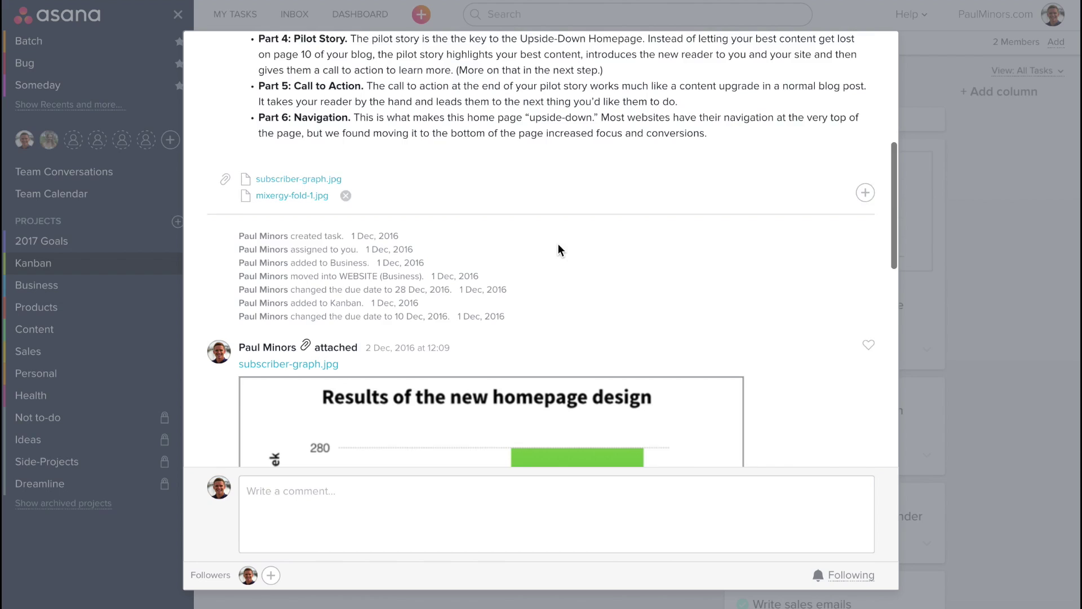
left_click(942, 188)
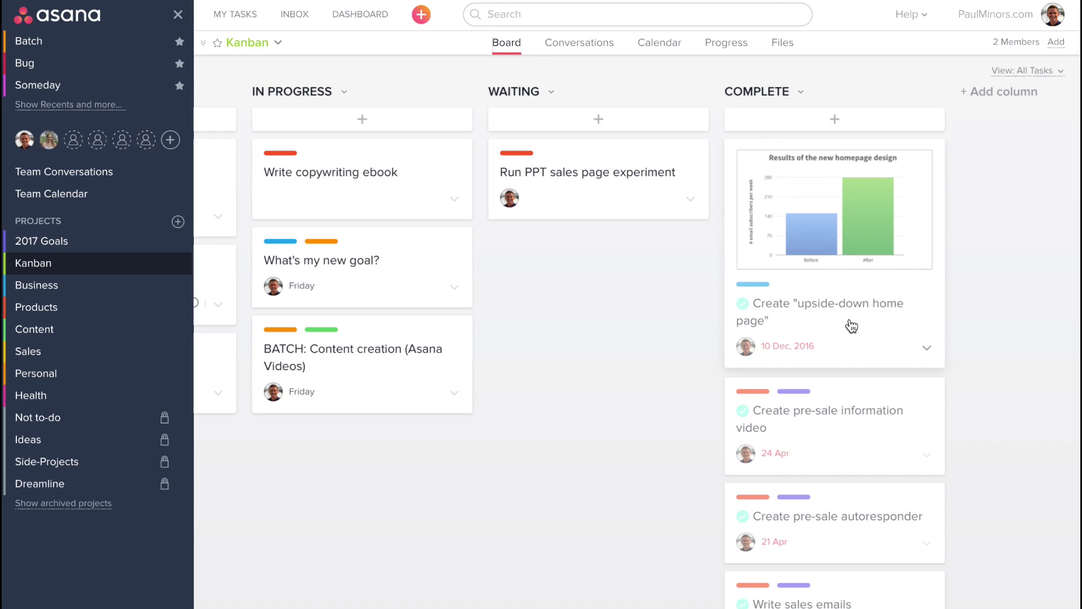
scroll(778, 257, "left", 5)
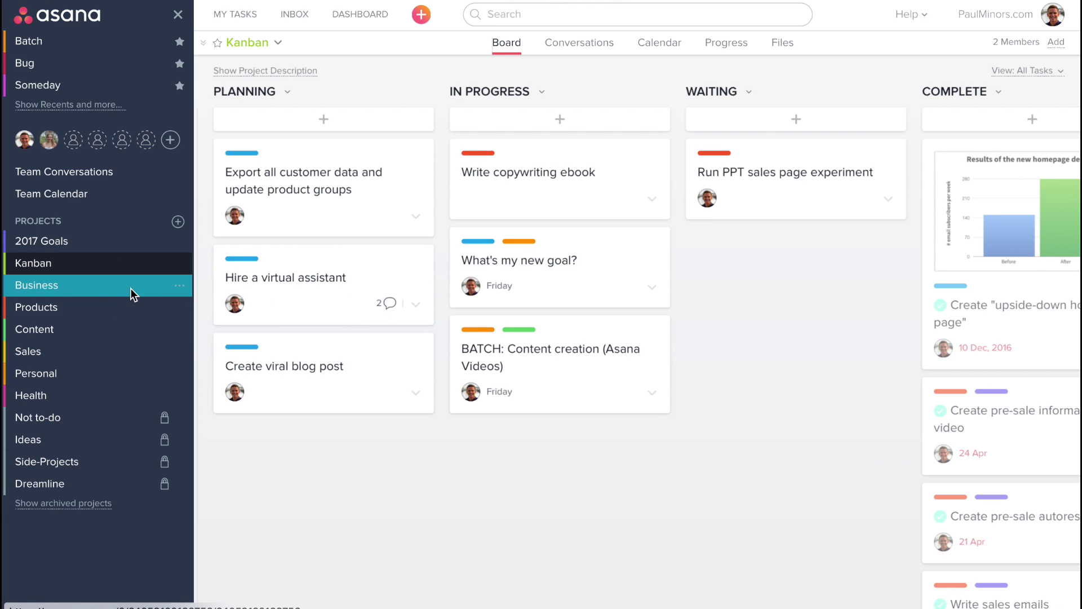
left_click(130, 289)
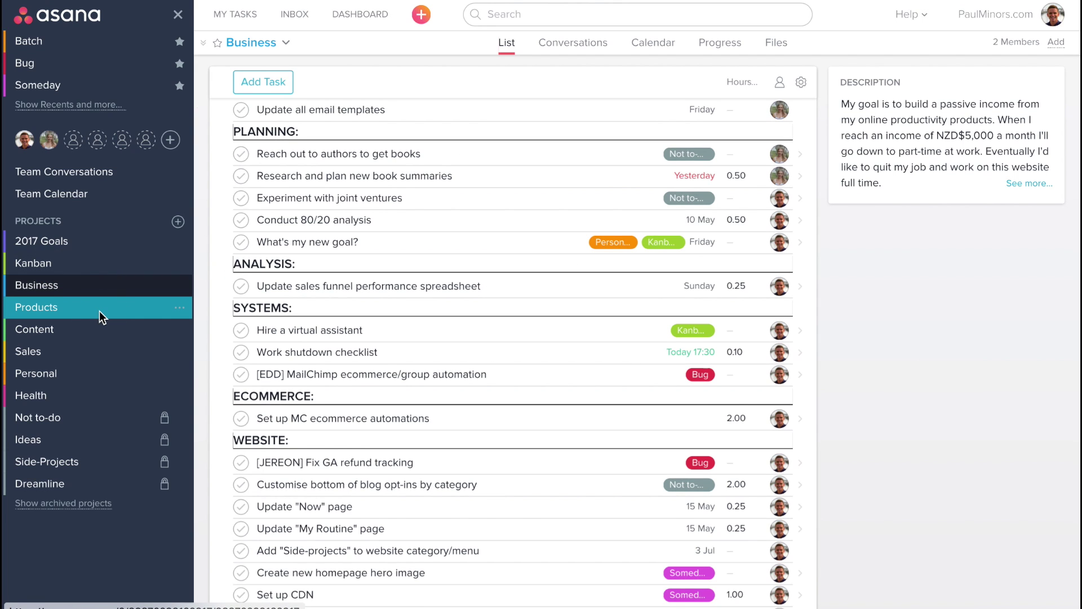
Step: View the 'Write copywriting ebook' task in Products with its Planning, Production, Launch and Marketing subtasks
left_click(99, 310)
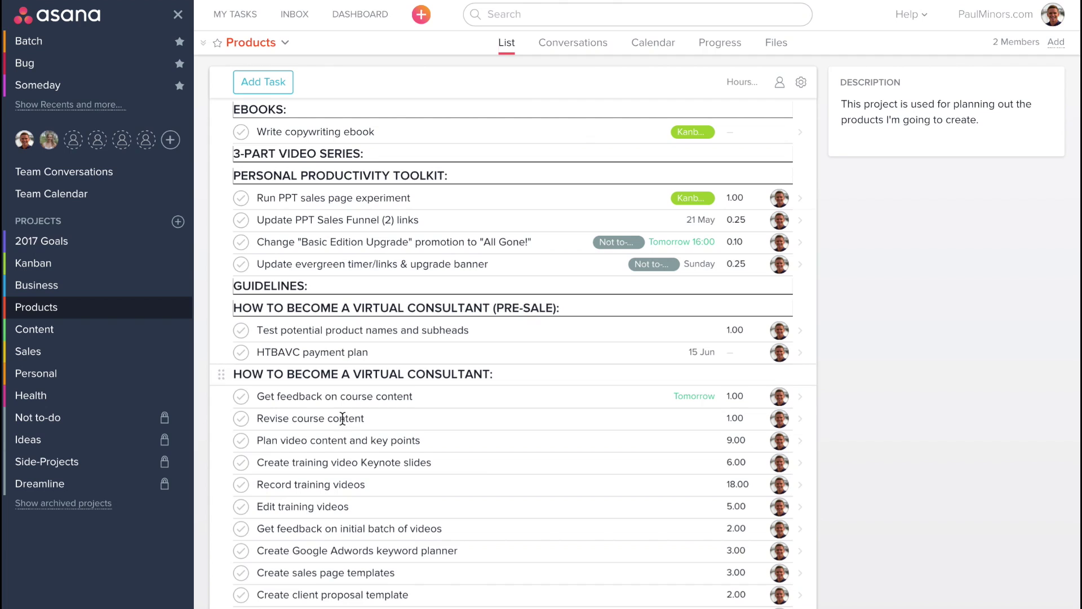
left_click(488, 135)
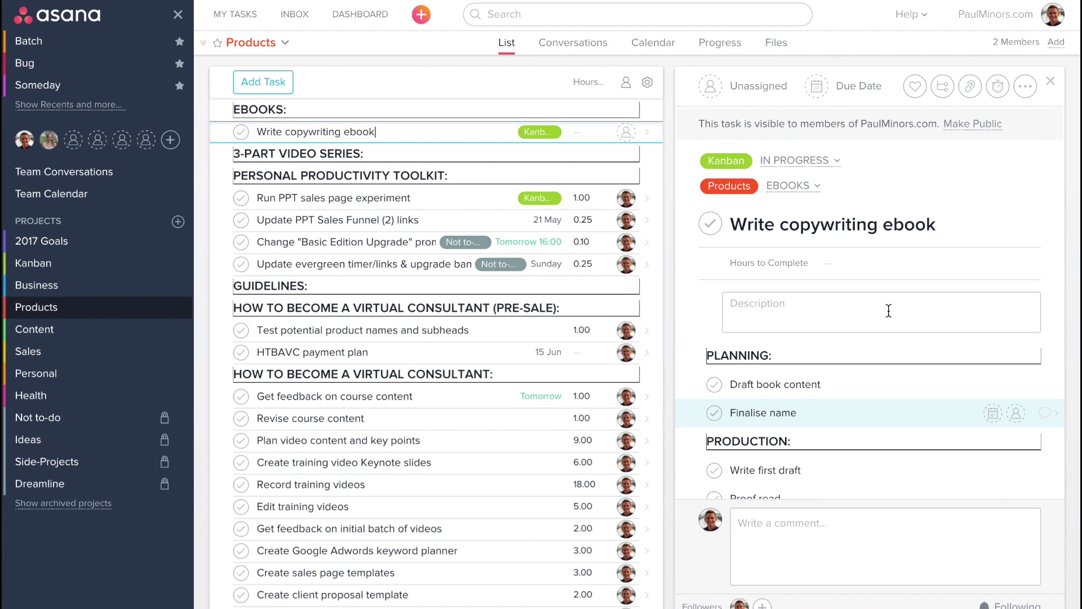
scroll(870, 314, "down", 3)
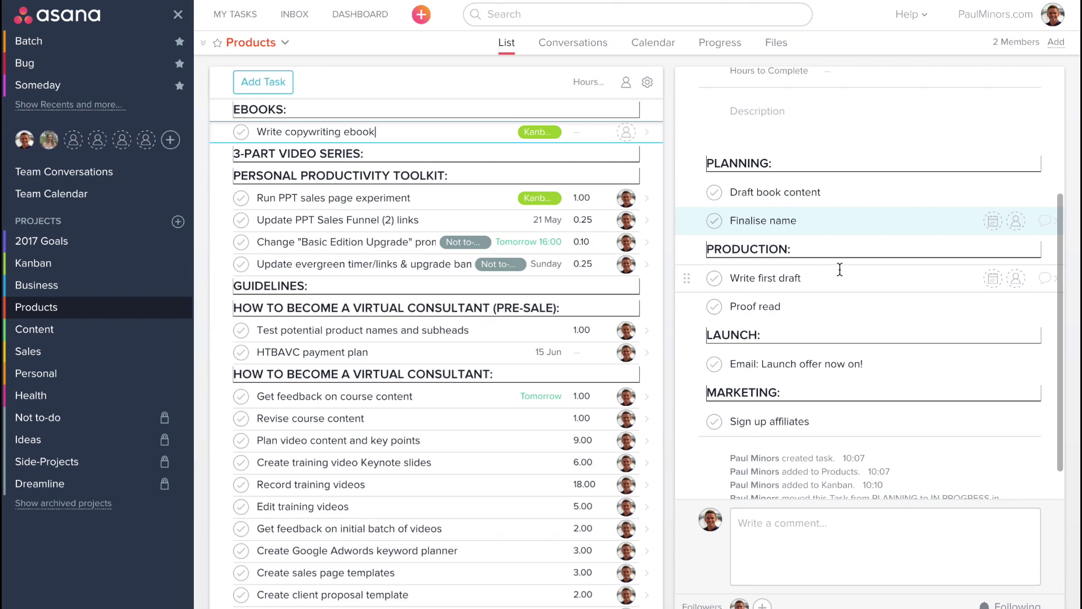